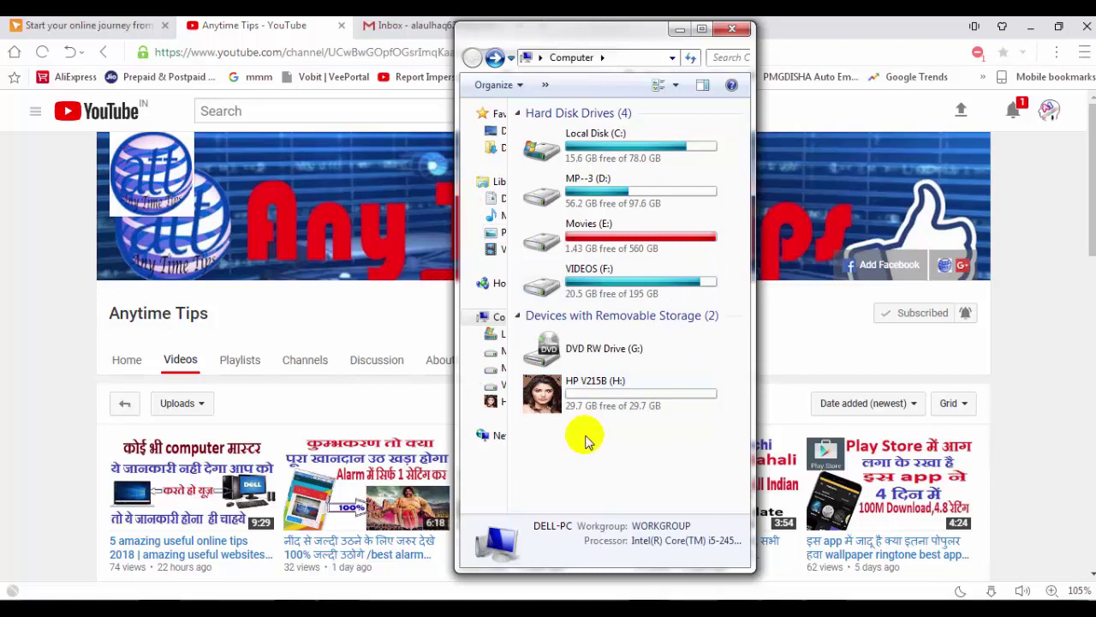
Open the HP V215B (H:) drive to check its contents, returning to the Computer view
double_click(601, 408)
click(471, 57)
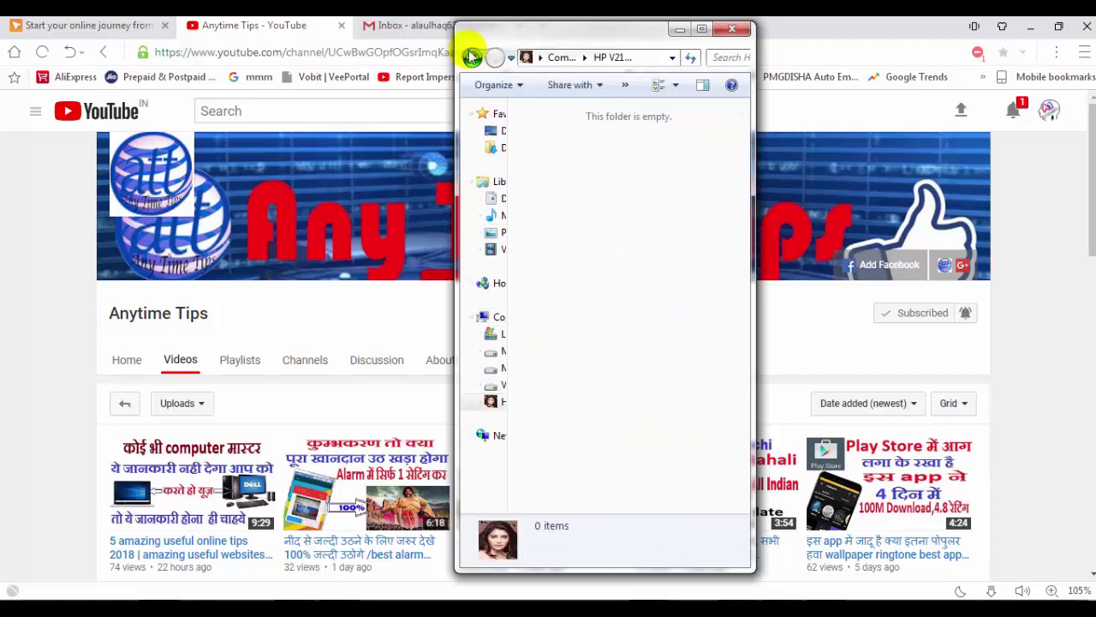
click(714, 502)
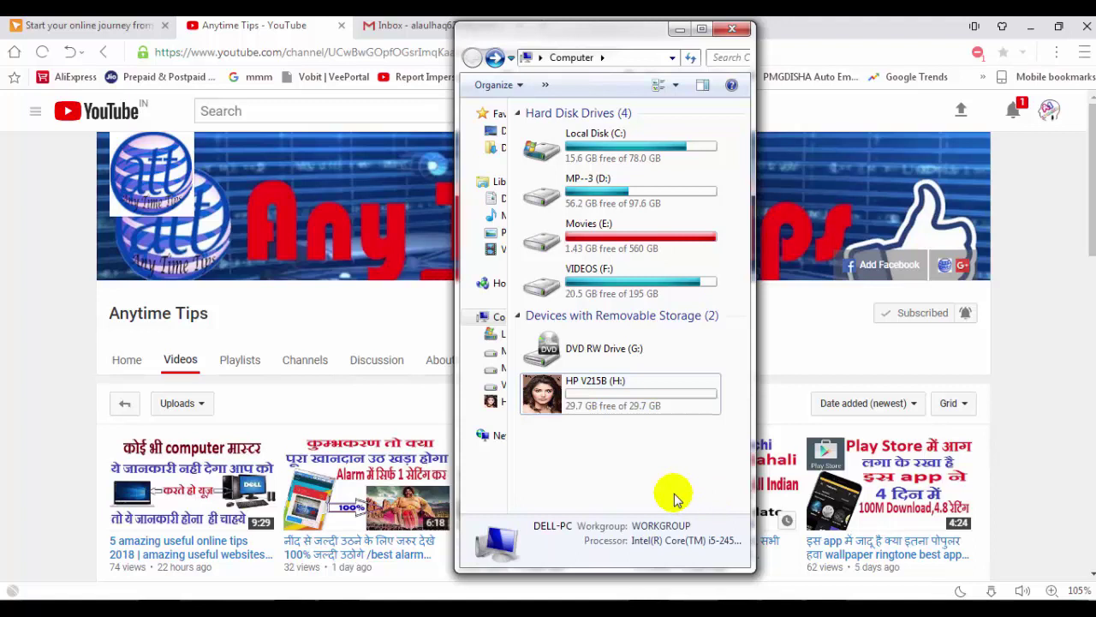
double_click(595, 404)
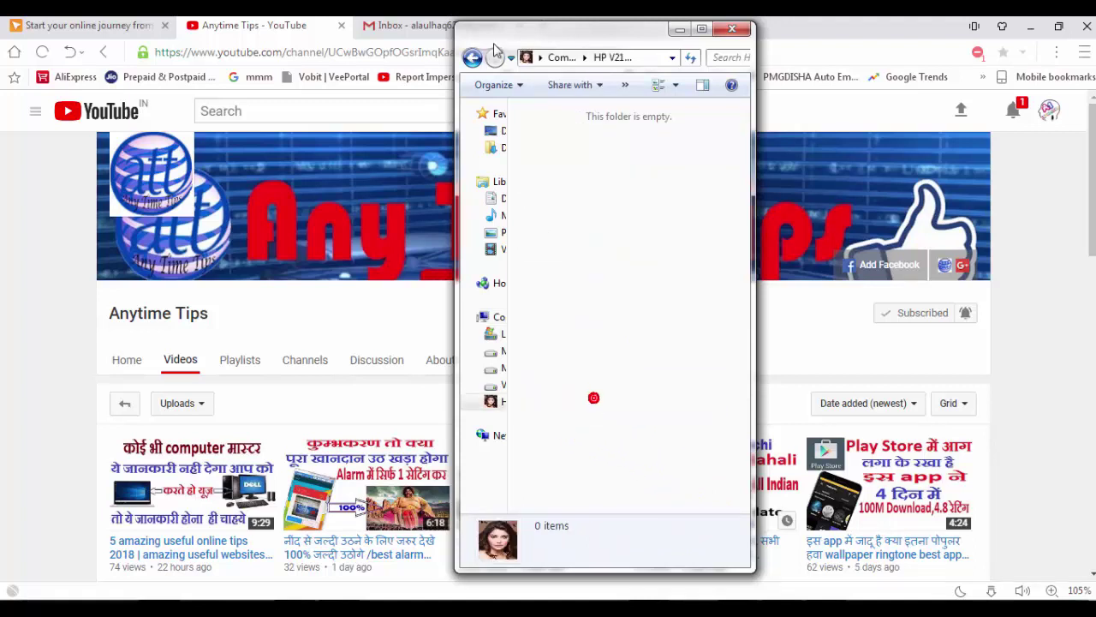
click(472, 57)
click(641, 458)
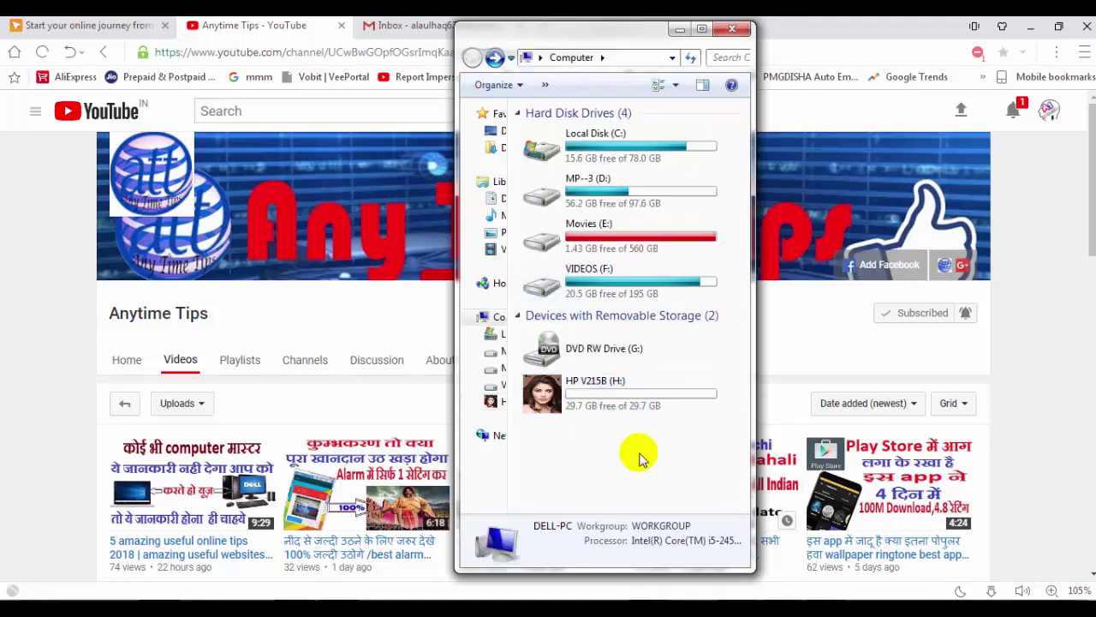
double_click(579, 404)
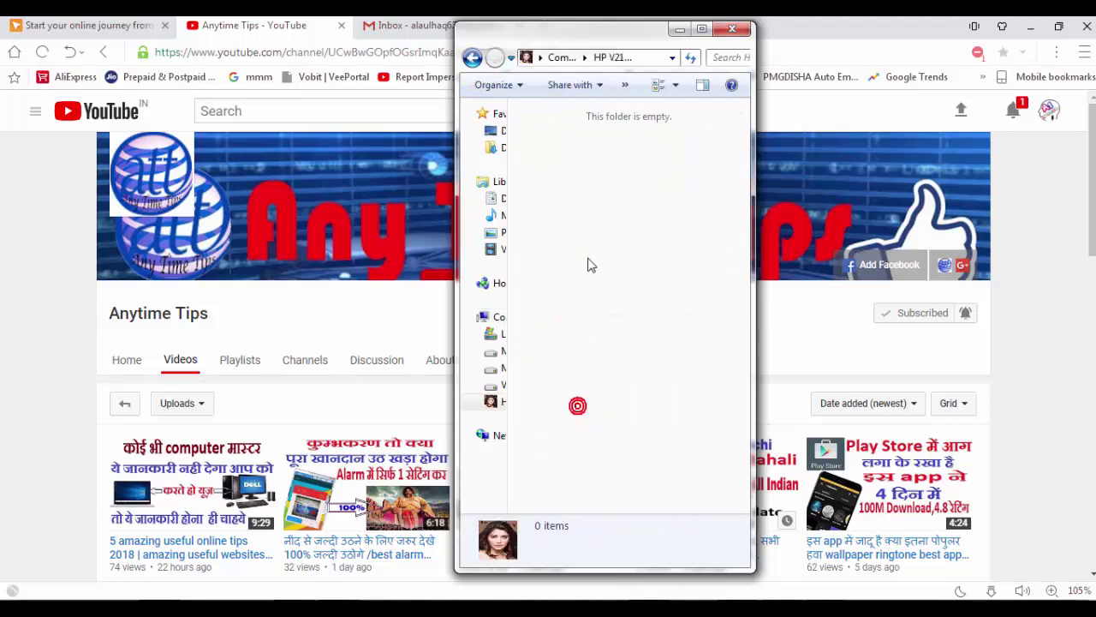
click(474, 58)
click(613, 464)
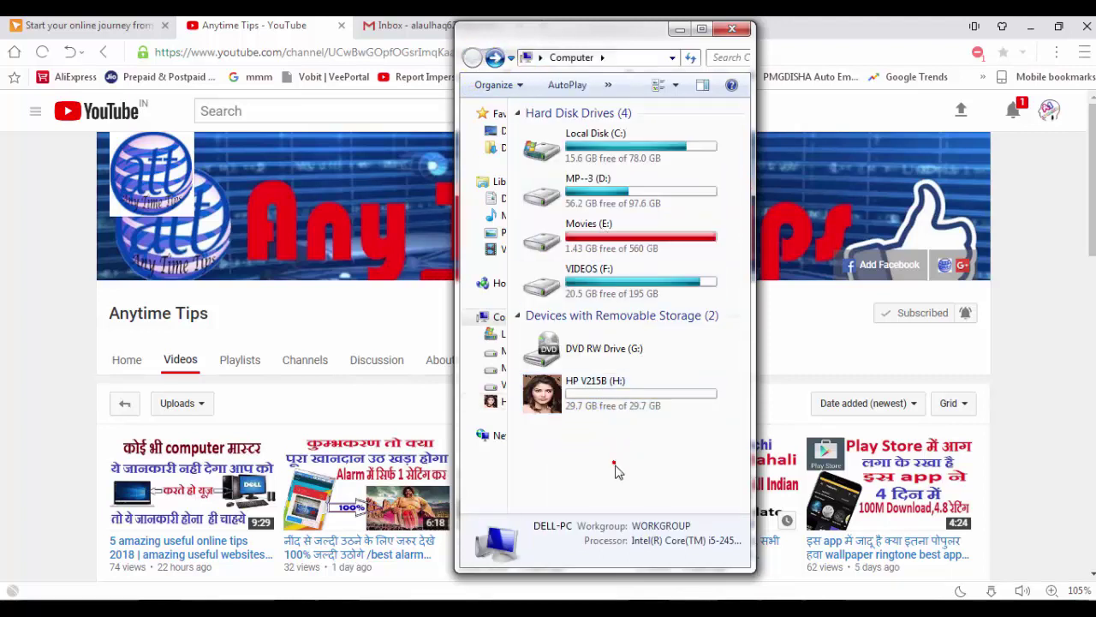
click(732, 28)
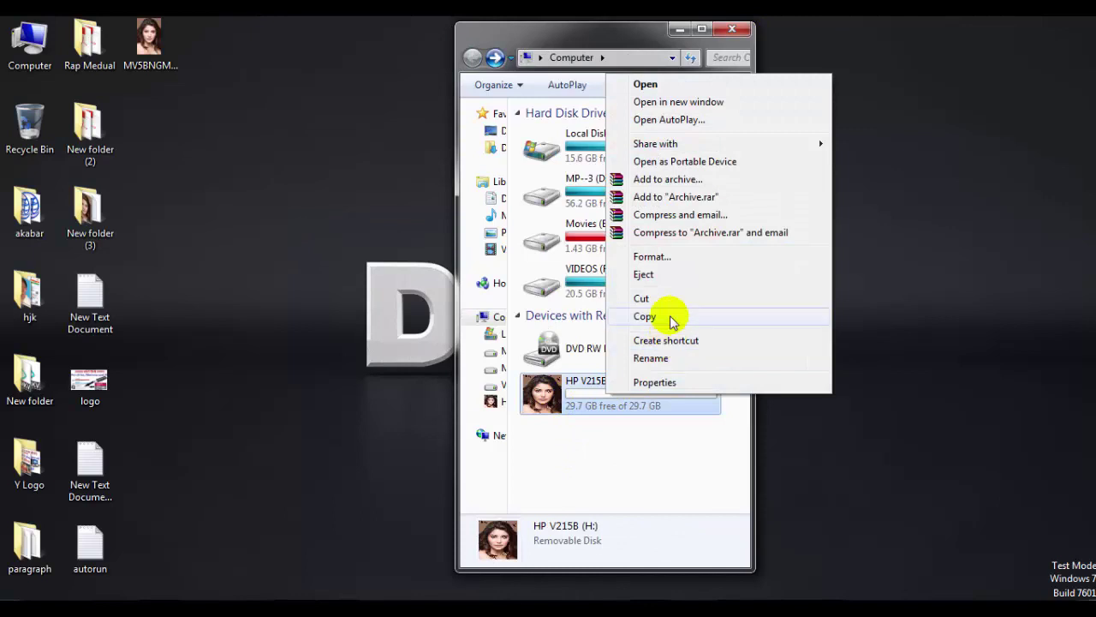
Quick-format the HP V215B (H:) drive as FAT32 with device defaults restored, and close the Format dialog
click(659, 256)
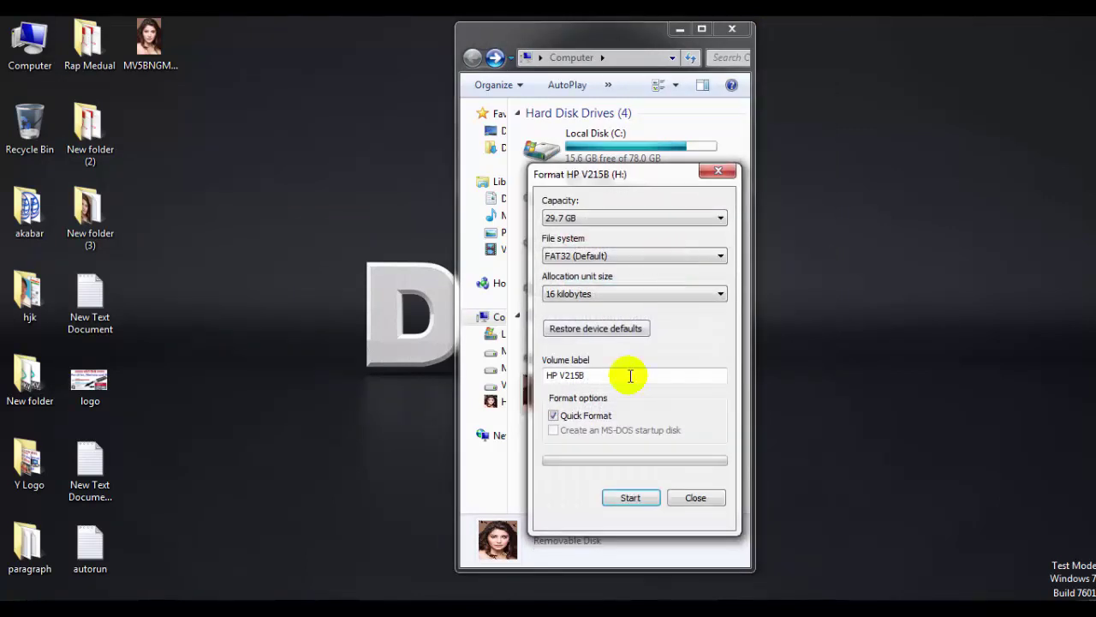
click(596, 329)
click(630, 498)
click(582, 313)
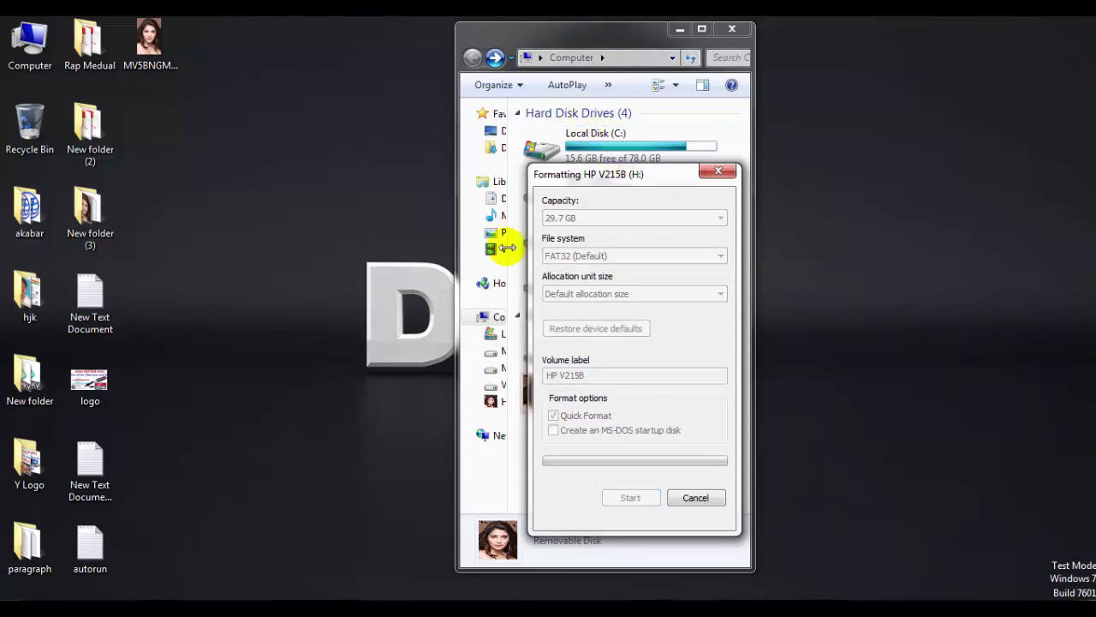
drag(611, 43, 476, 43)
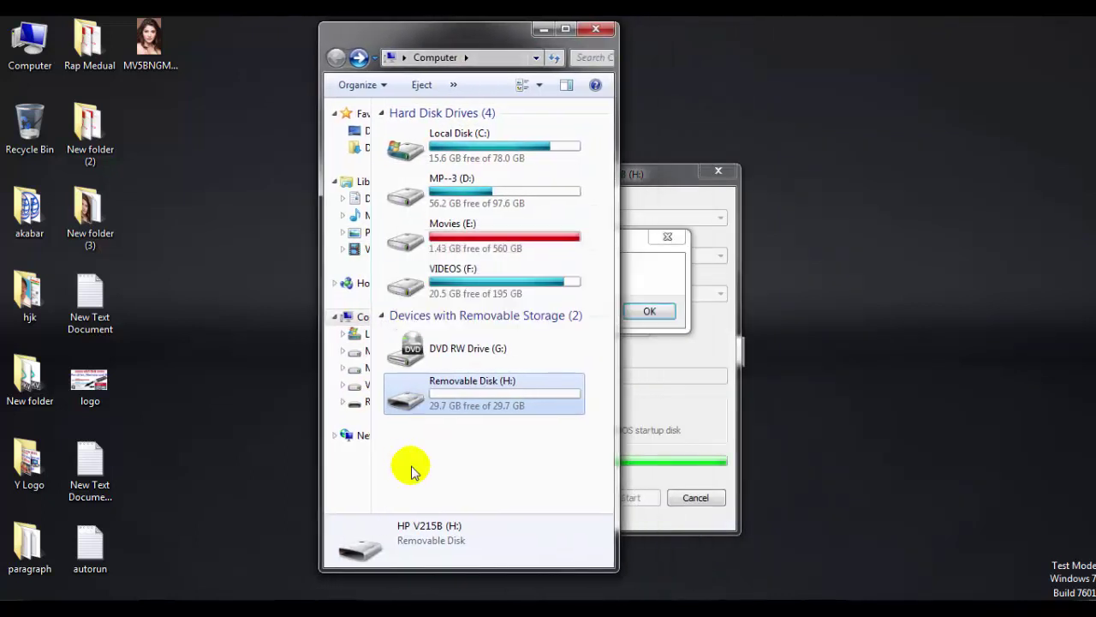
click(649, 311)
click(696, 497)
drag(398, 37, 604, 41)
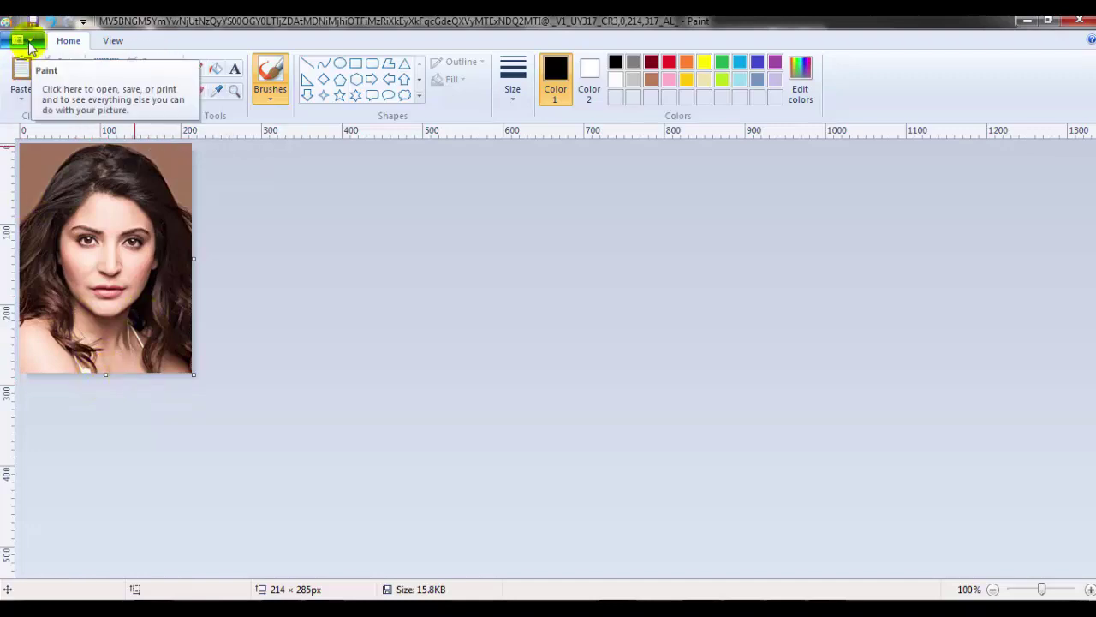
Save the portrait picture to the desktop as a 24-bit BMP file named anushka
click(28, 43)
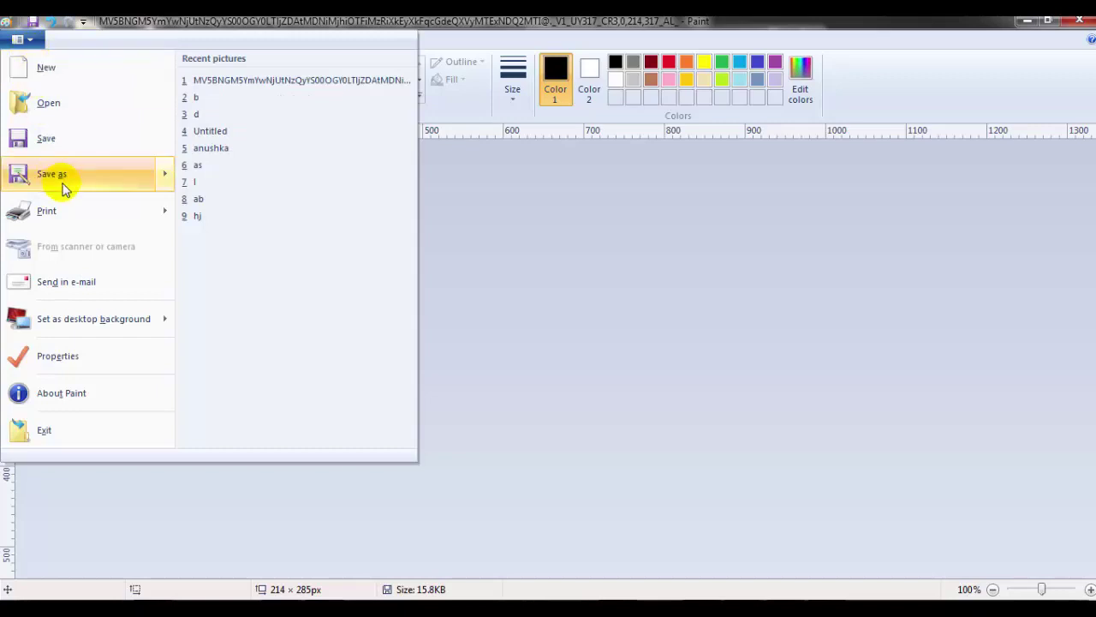
mouse_move(67, 181)
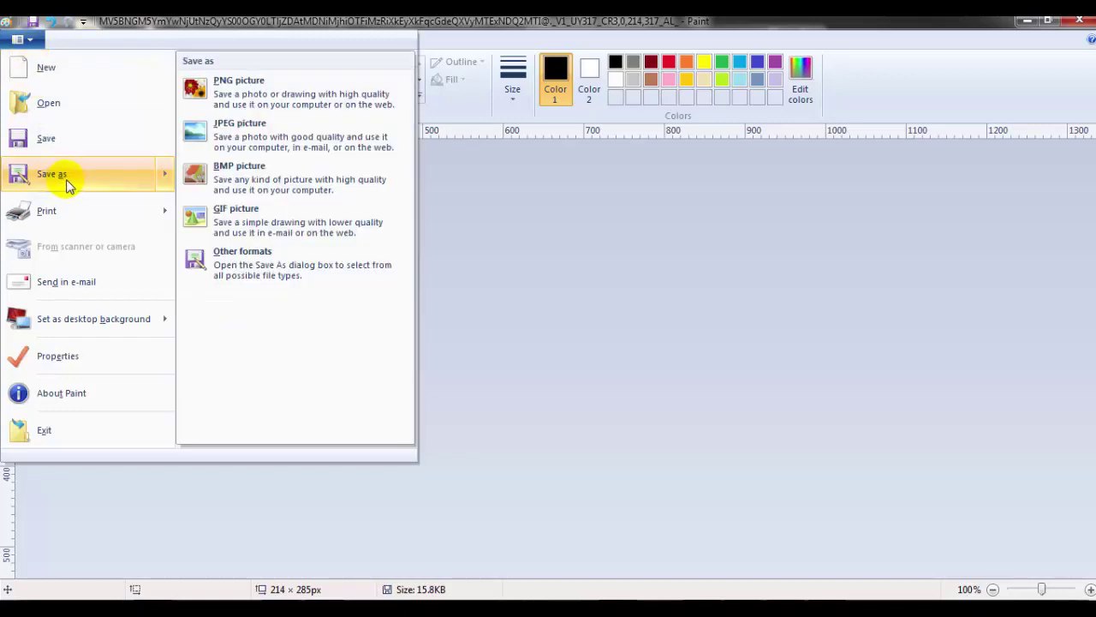
click(247, 179)
text(anushka)
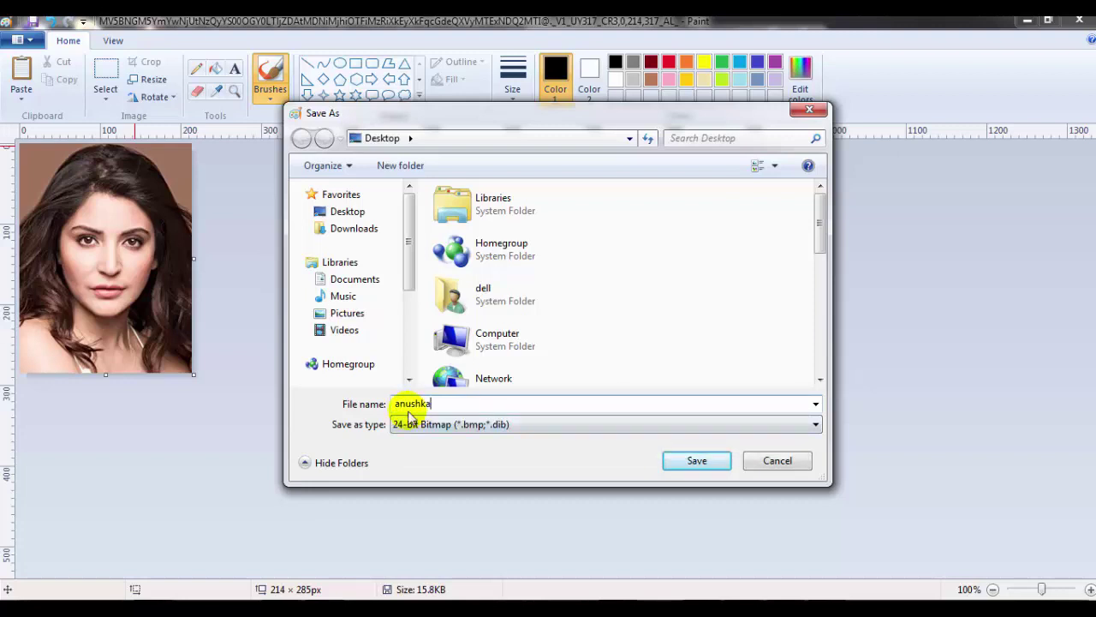
click(696, 463)
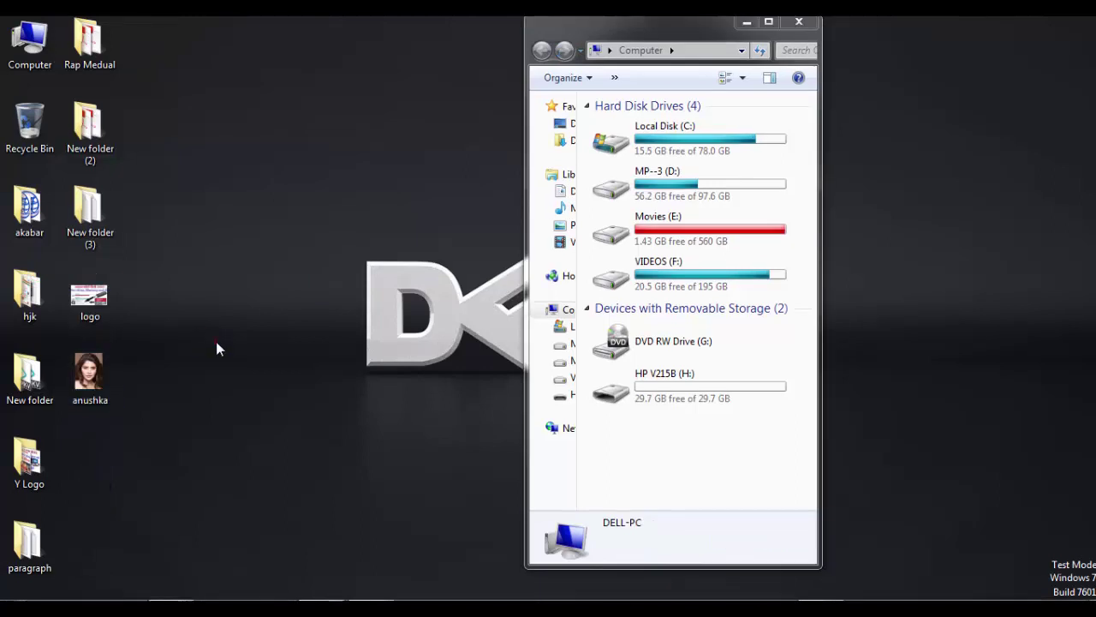
Create a new text document on the desktop, keeping its default name
drag(215, 342, 90, 386)
click(158, 396)
right_click(319, 94)
mouse_move(377, 248)
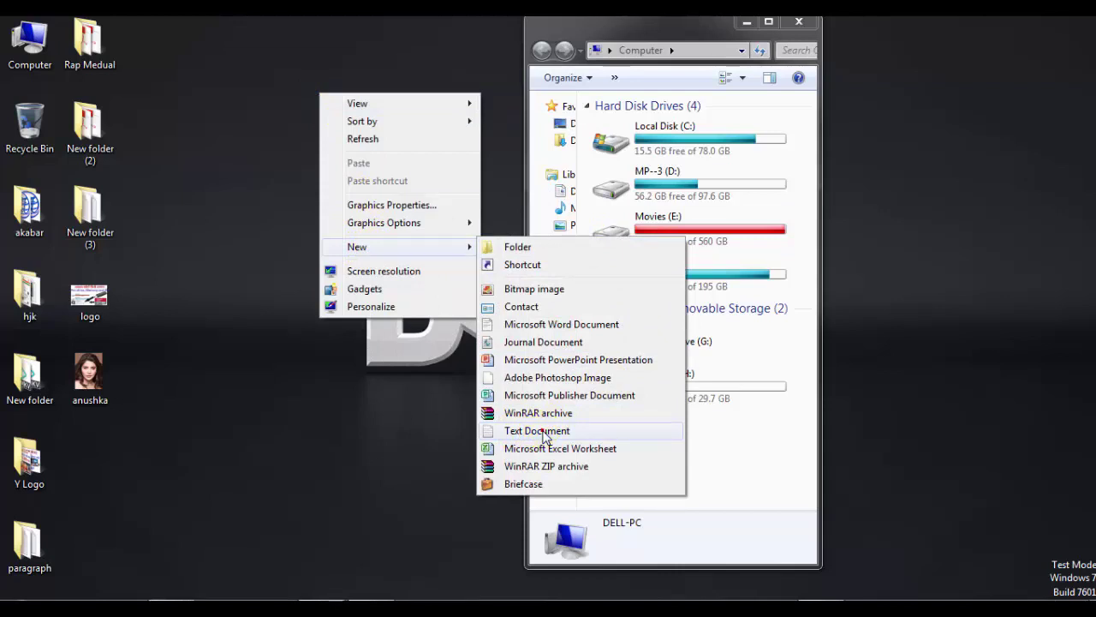
click(540, 431)
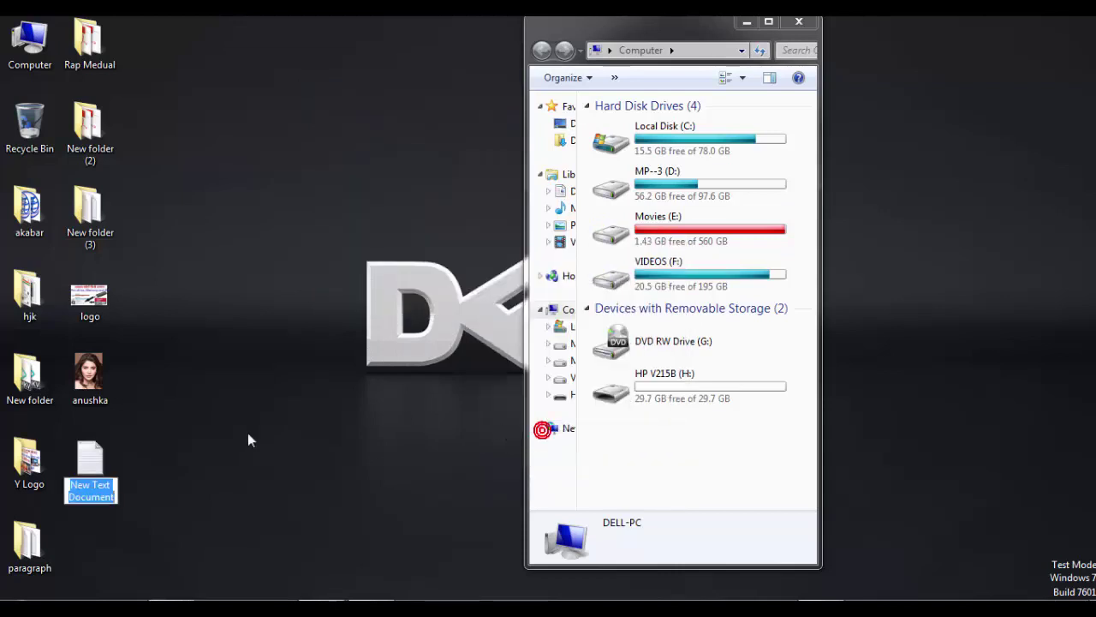
click(151, 481)
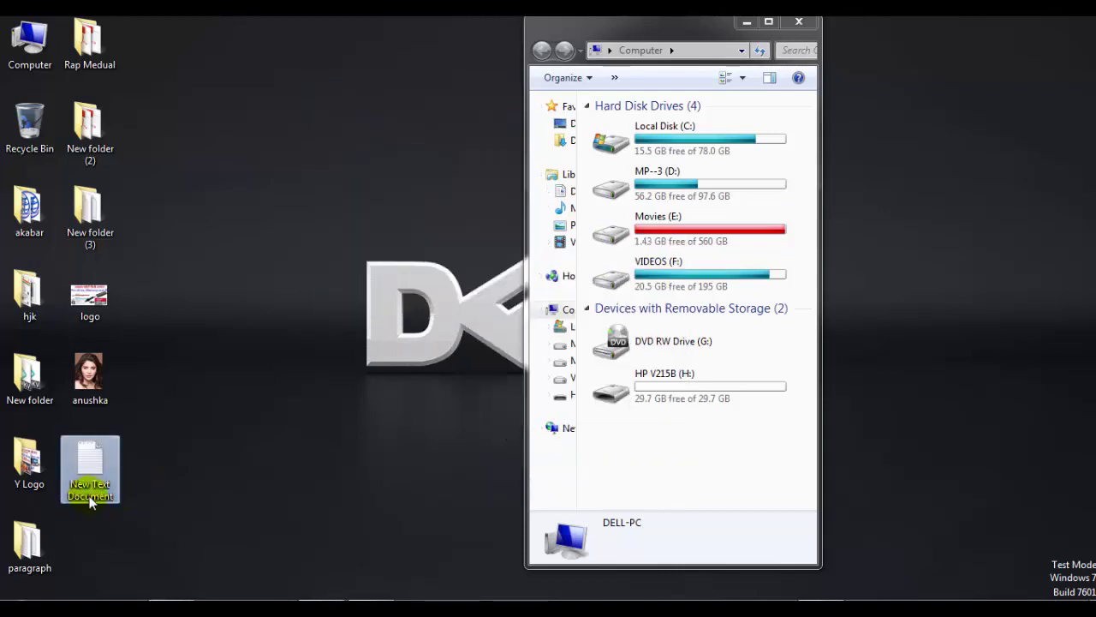
Open the new text document in Notepad and enter [autorun] on the first line and icon= on the second
double_click(98, 489)
double_click(100, 490)
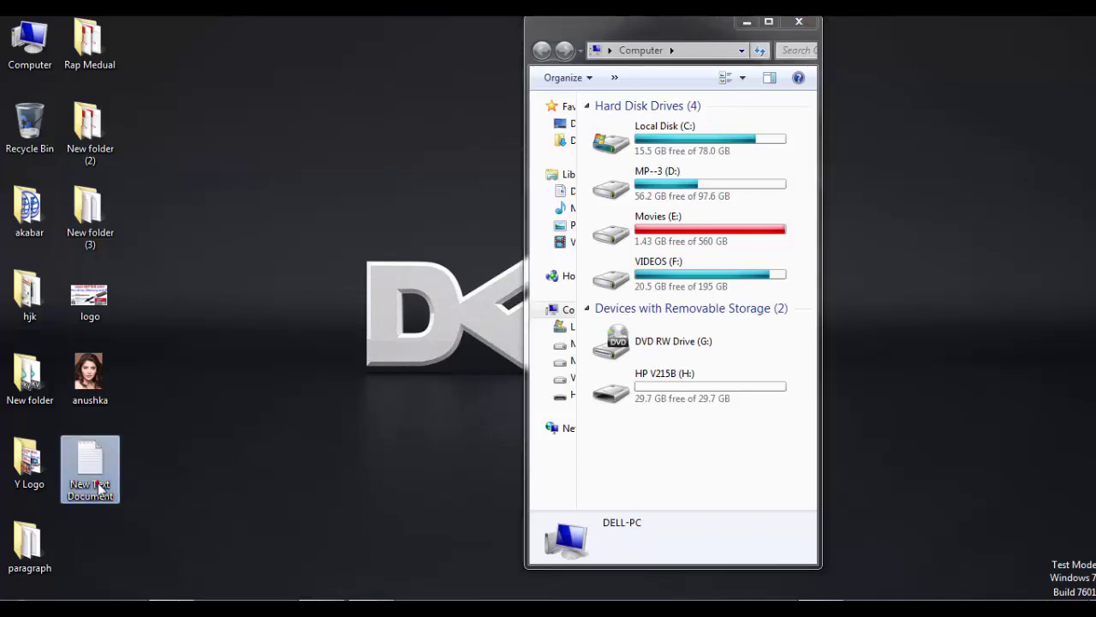
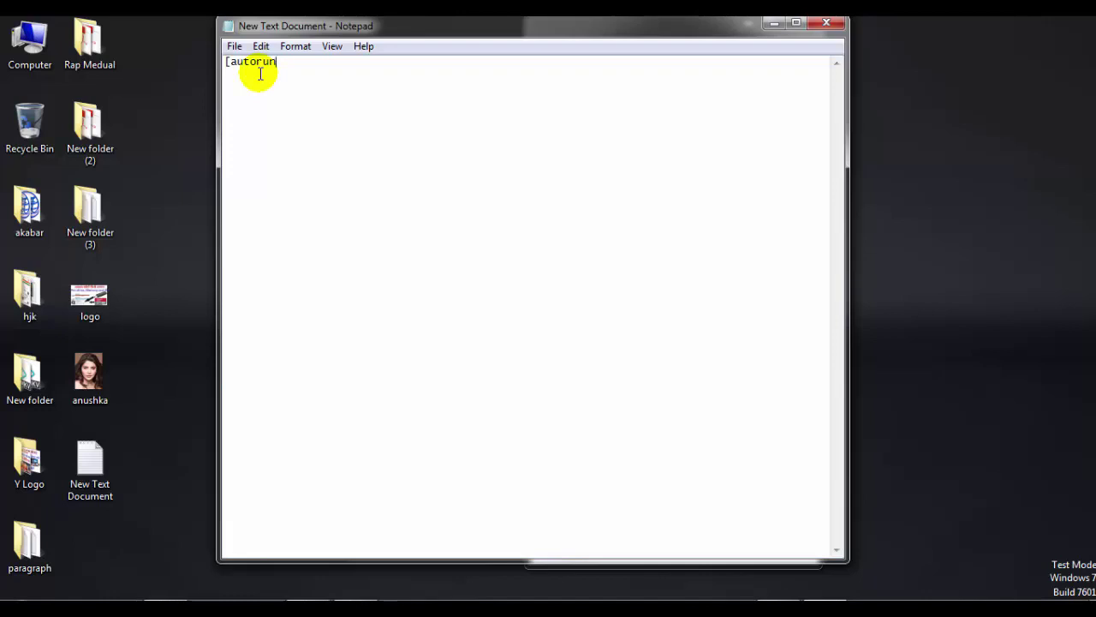
text(])
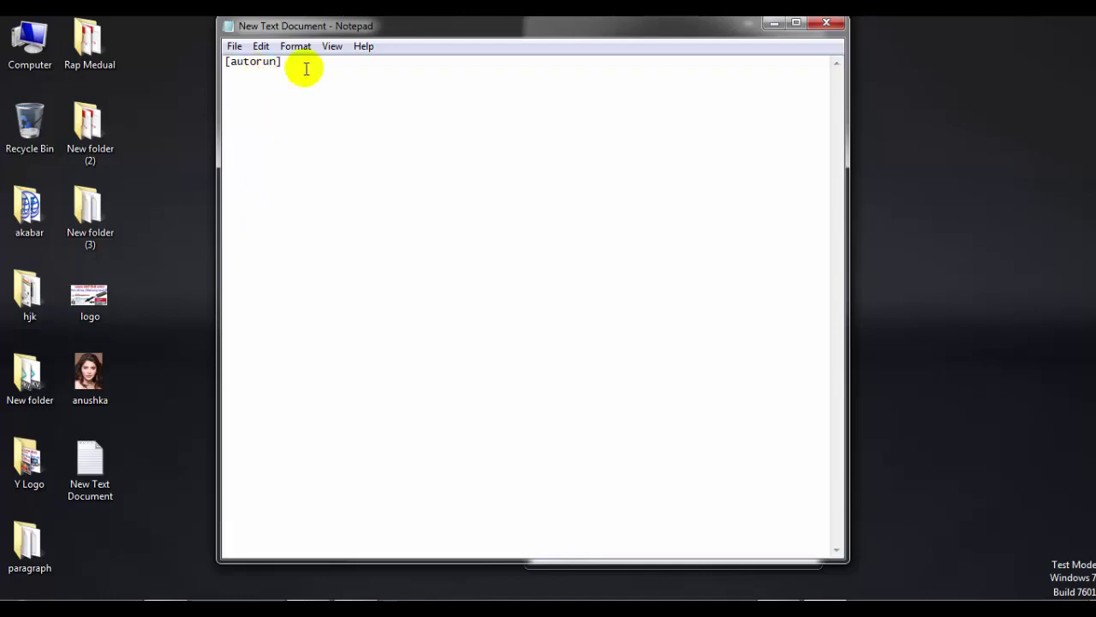
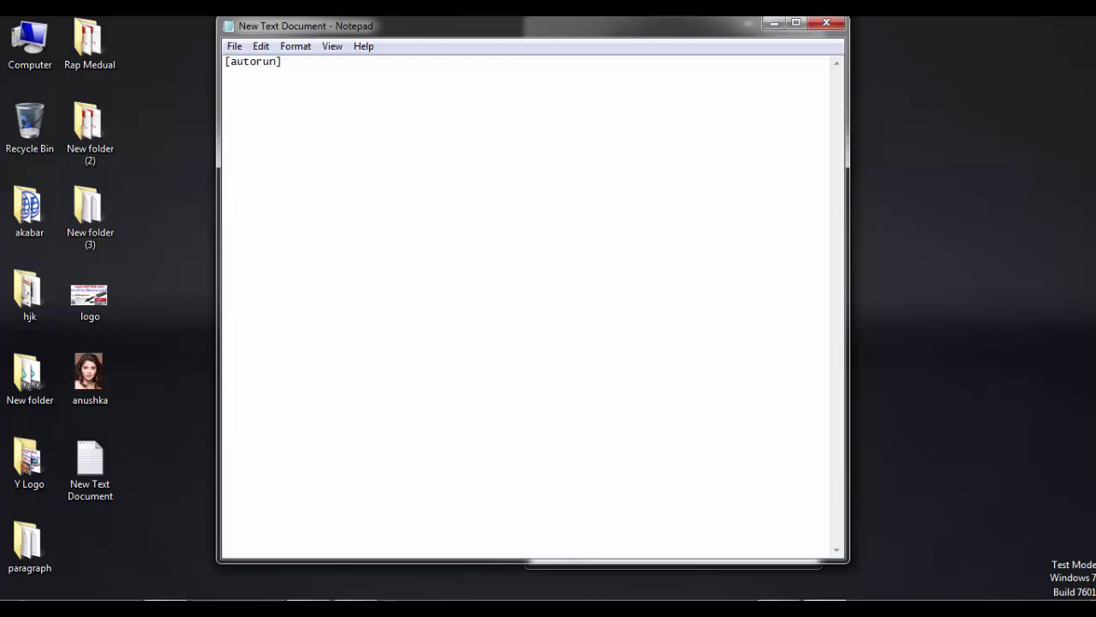
text(icon=)
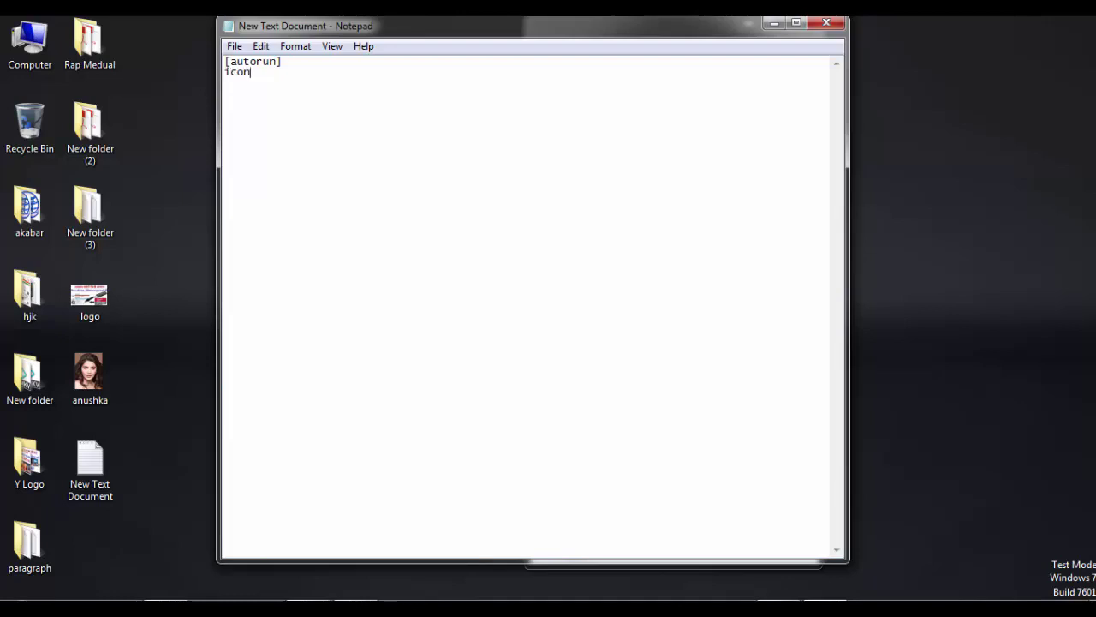
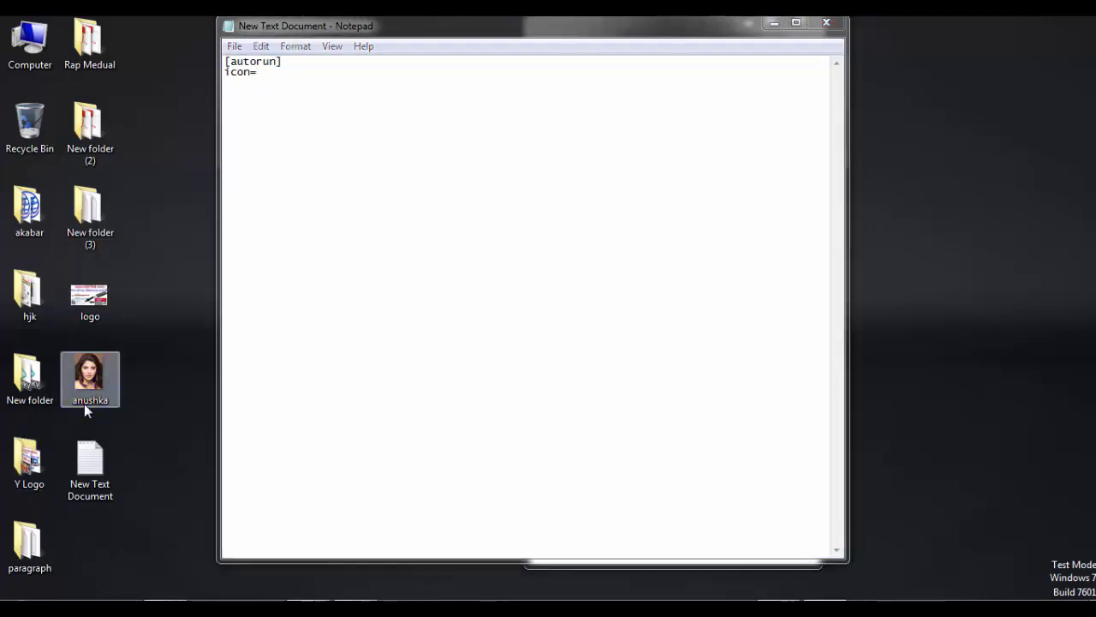
Copy the anushka image's file name, check its file type, and complete the second line as icon=anushka.bmp
click(84, 403)
right_click(91, 398)
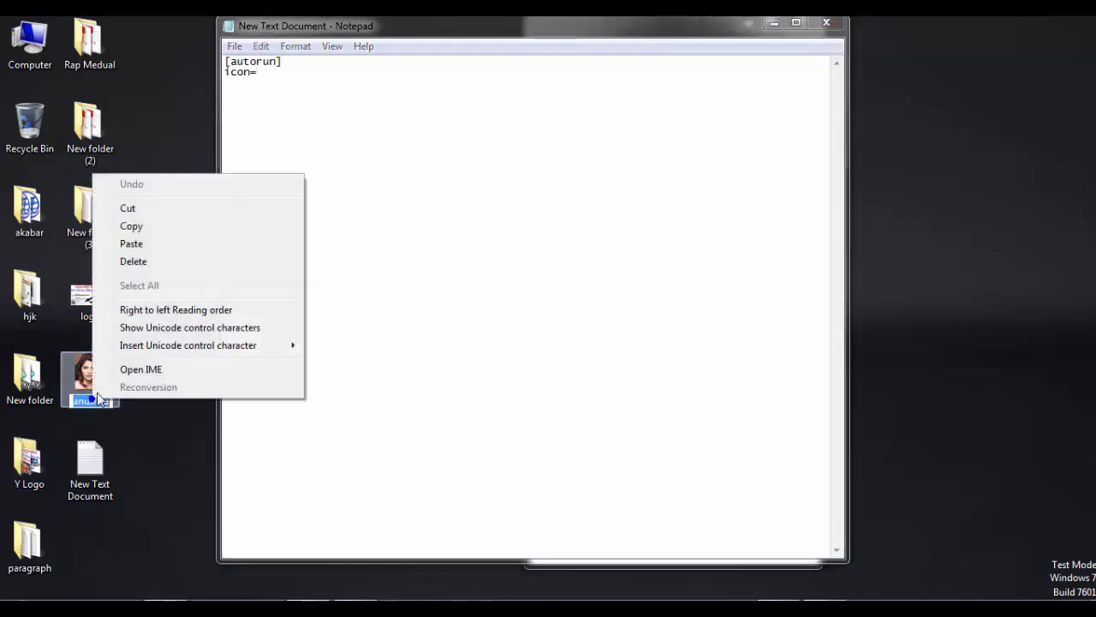
click(133, 225)
right_click(291, 77)
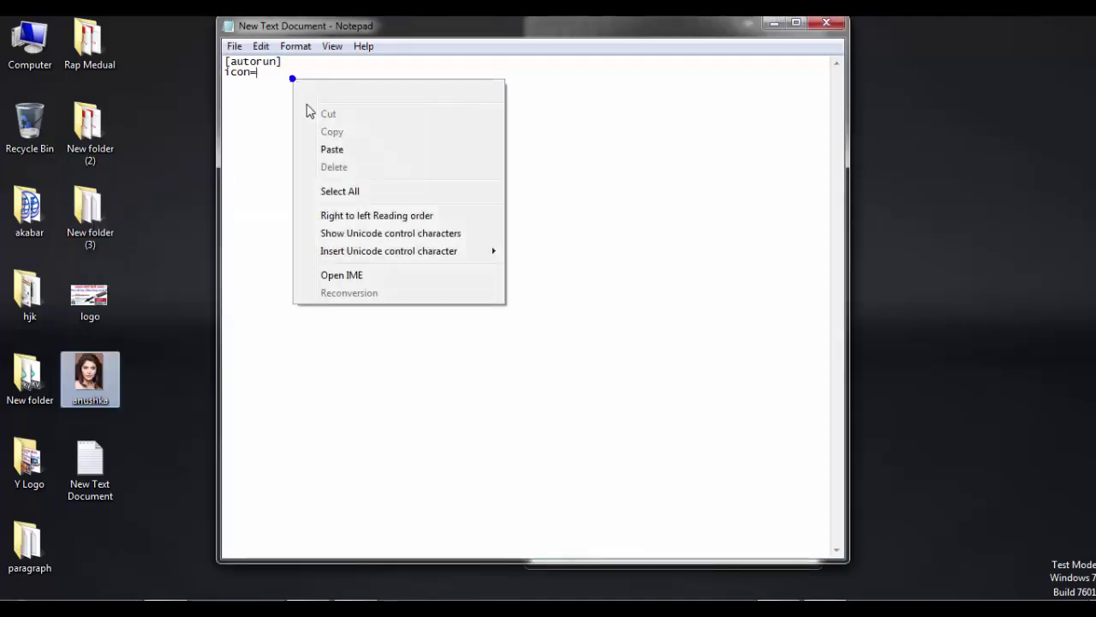
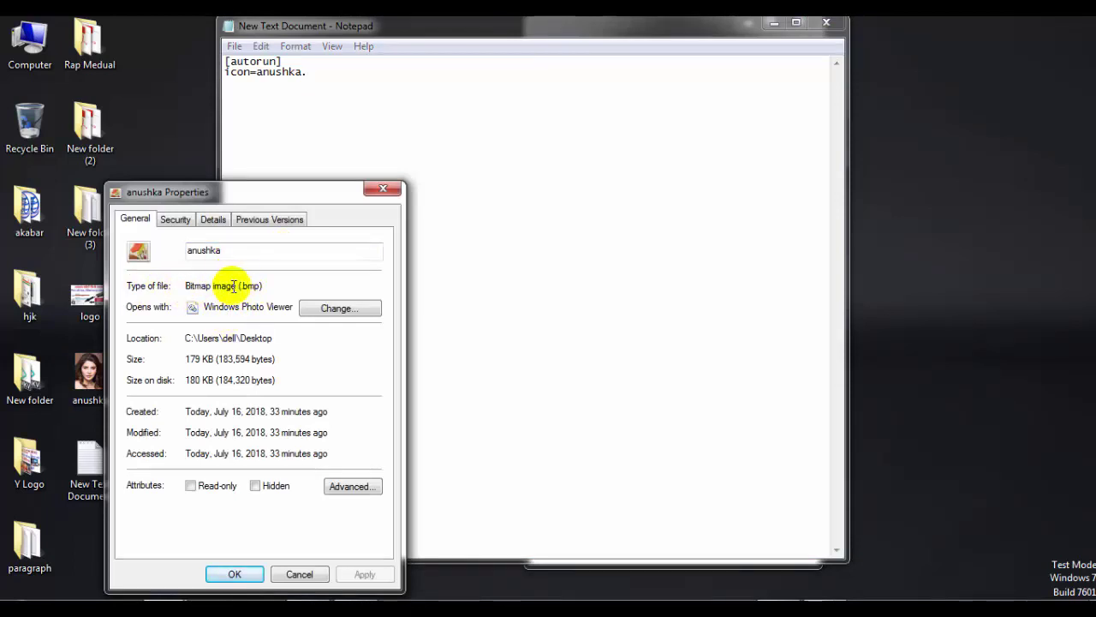
click(383, 191)
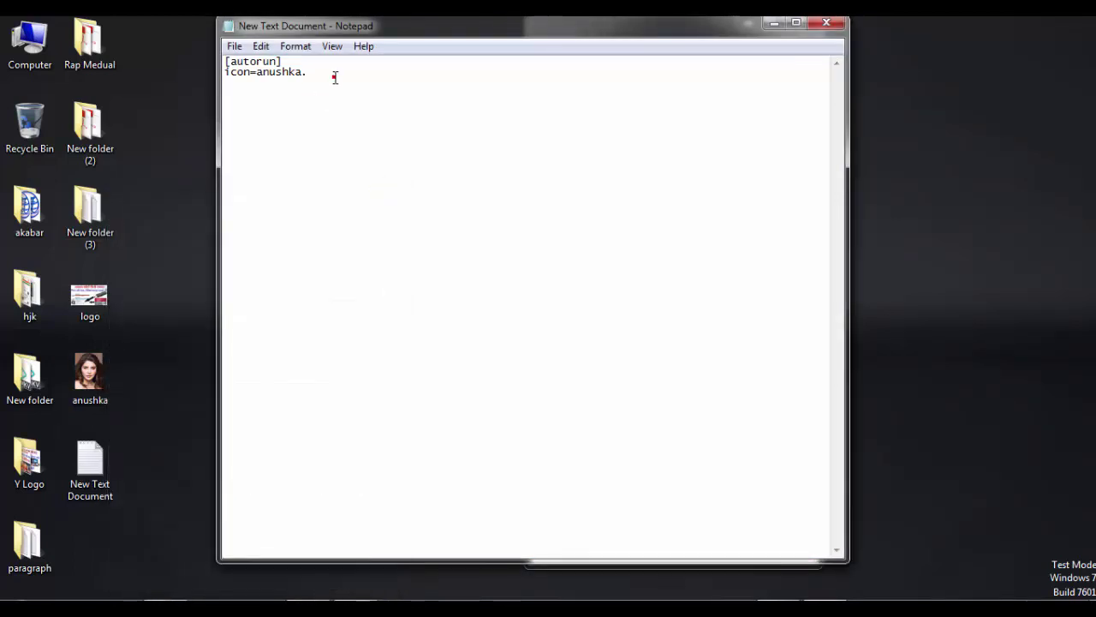
click(333, 75)
text(bmp)
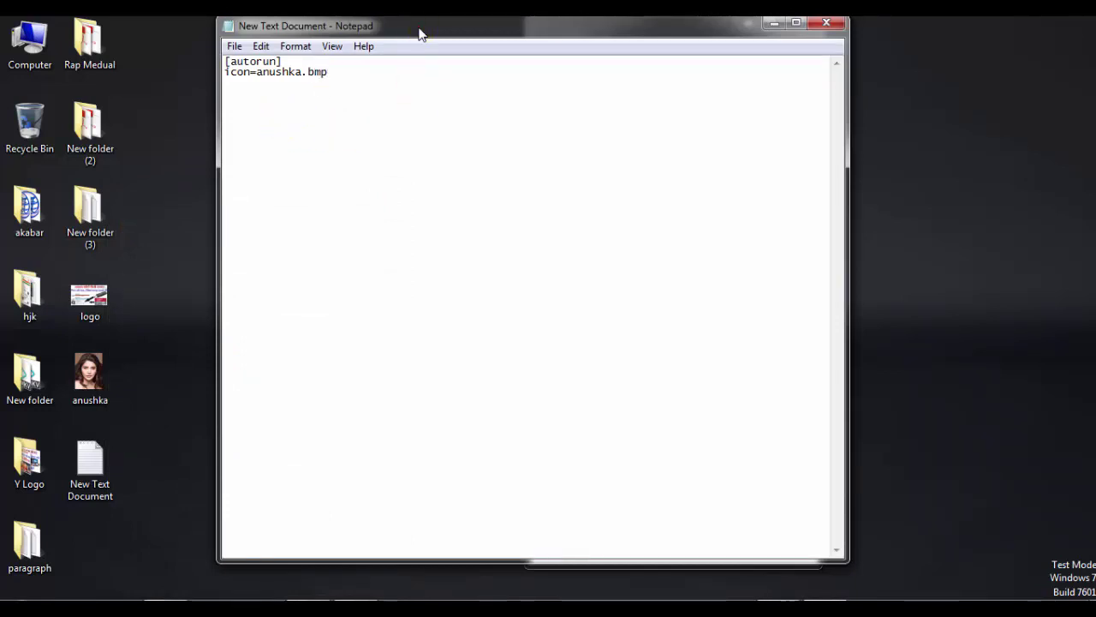
Save the text as a new file named autorun on the desktop with the file type All Files
drag(419, 27, 490, 28)
click(306, 48)
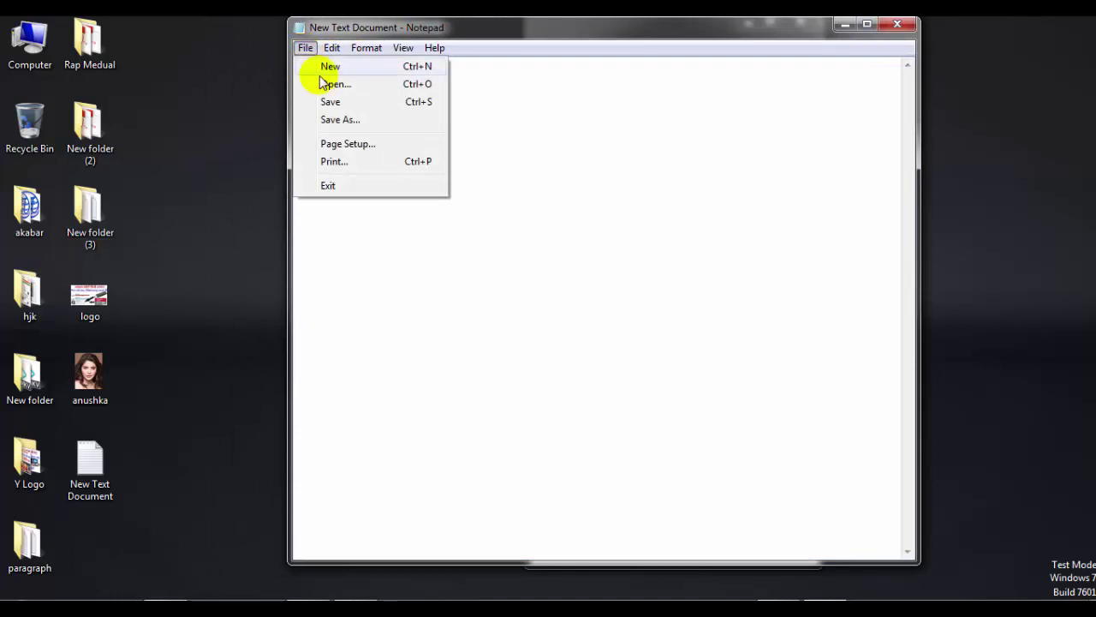
click(346, 119)
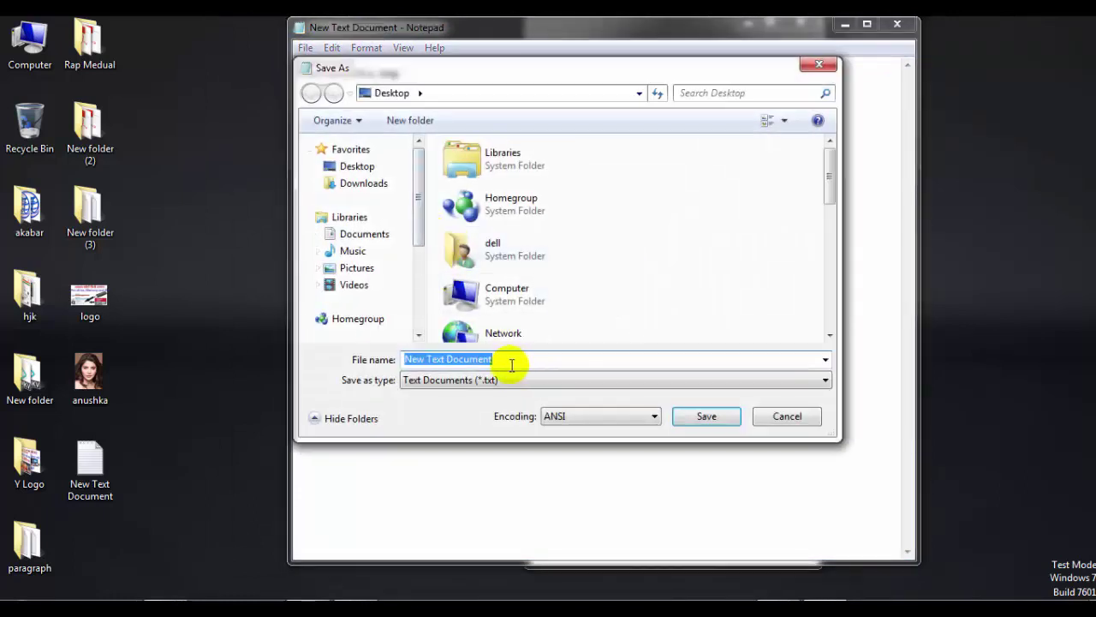
click(455, 381)
click(428, 409)
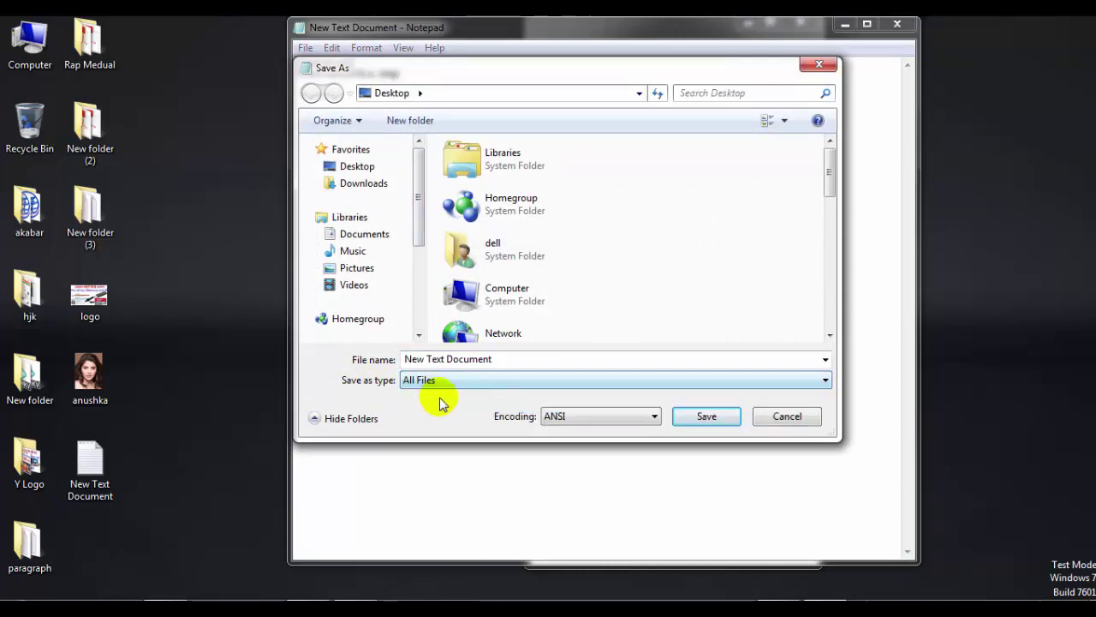
click(509, 361)
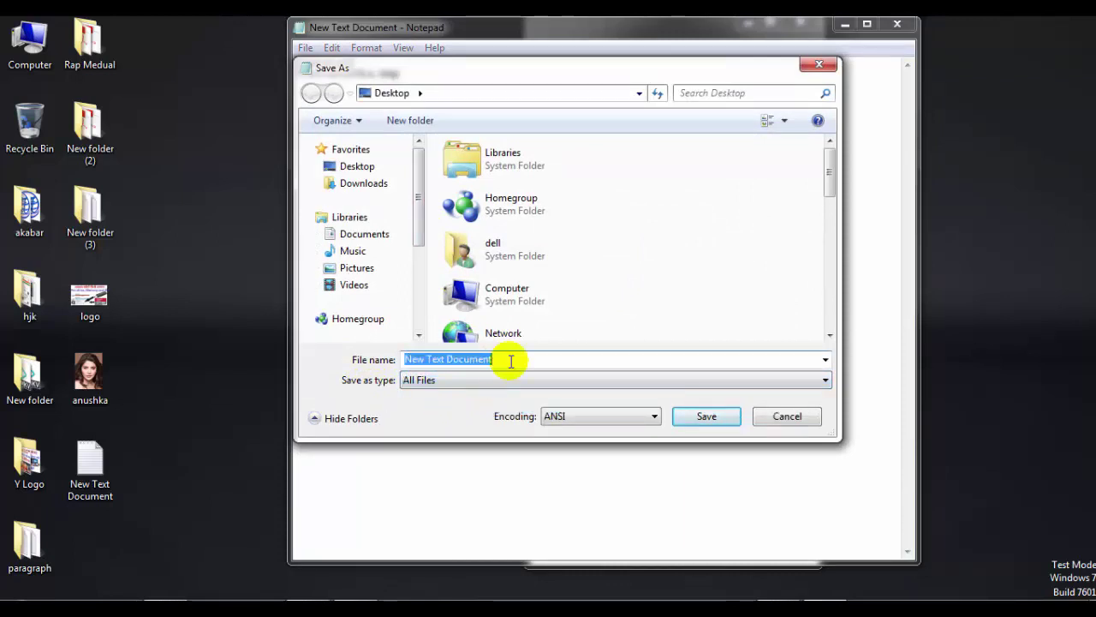
text(autorub)
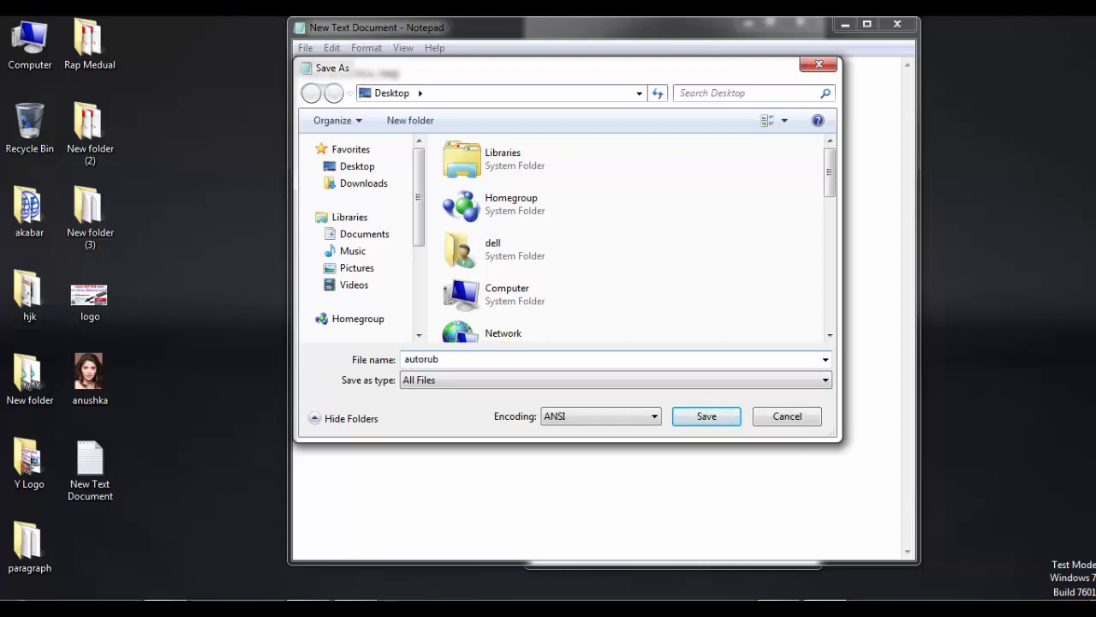
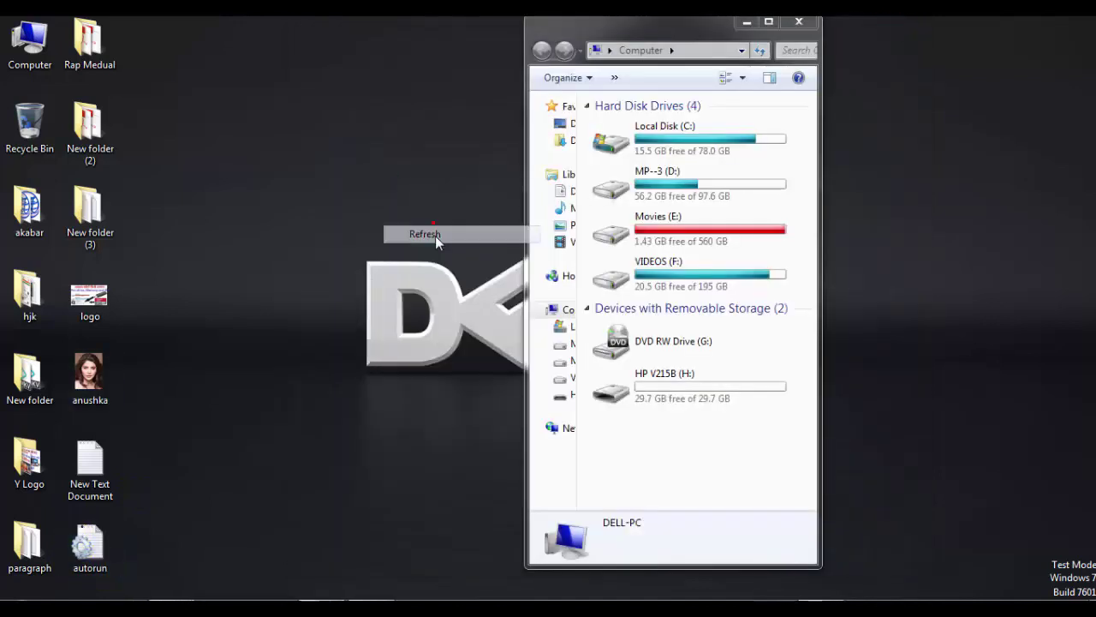
Refresh the desktop and open the empty HP V215B (H:) drive
right_click(374, 219)
click(403, 265)
click(704, 403)
double_click(704, 403)
click(541, 50)
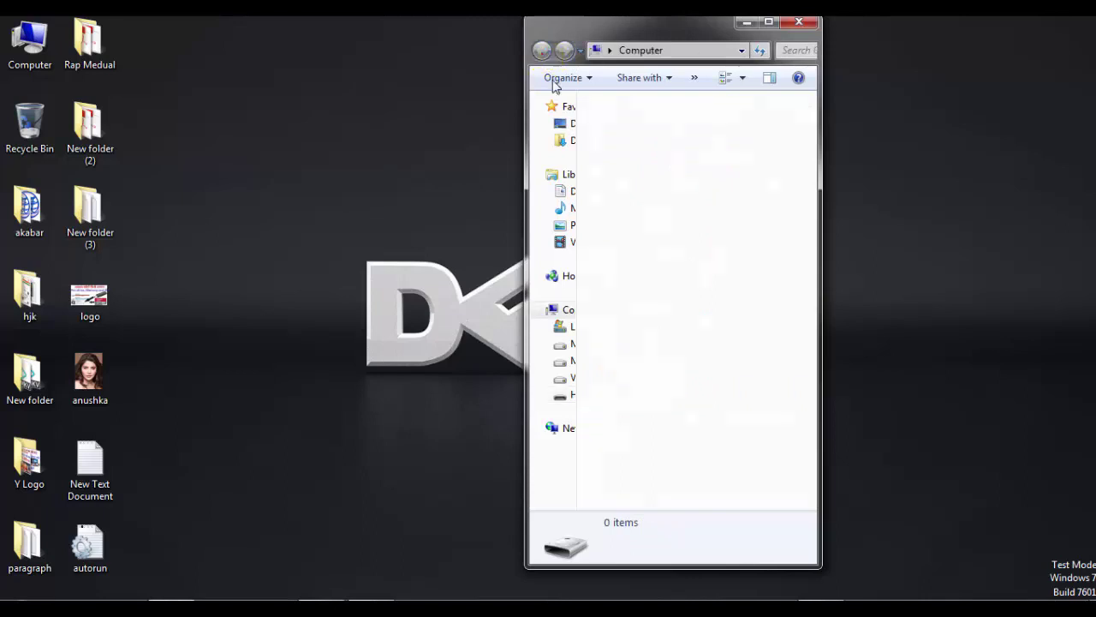
double_click(672, 391)
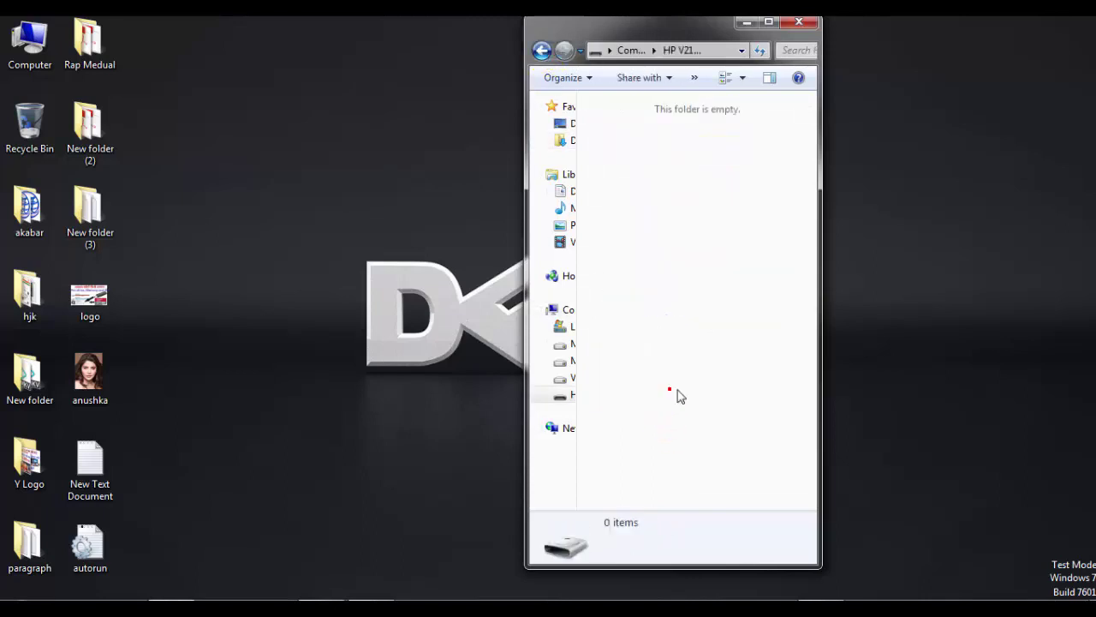
Copy the anushka image and the autorun file from the desktop into the HP V215B (H:) drive and refresh the folder
click(100, 387)
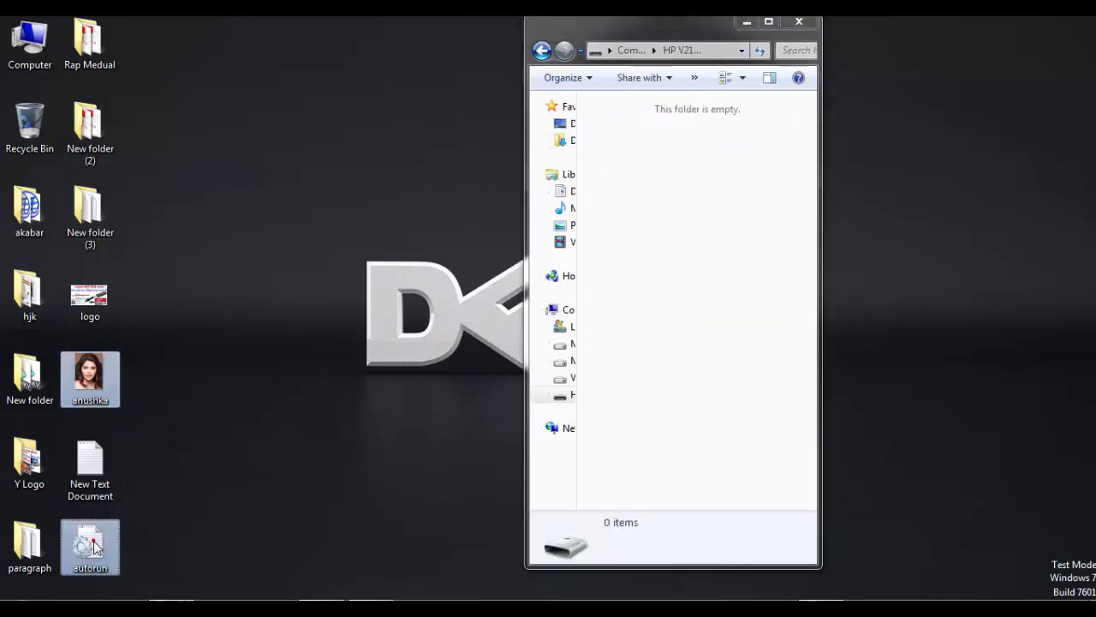
right_click(96, 548)
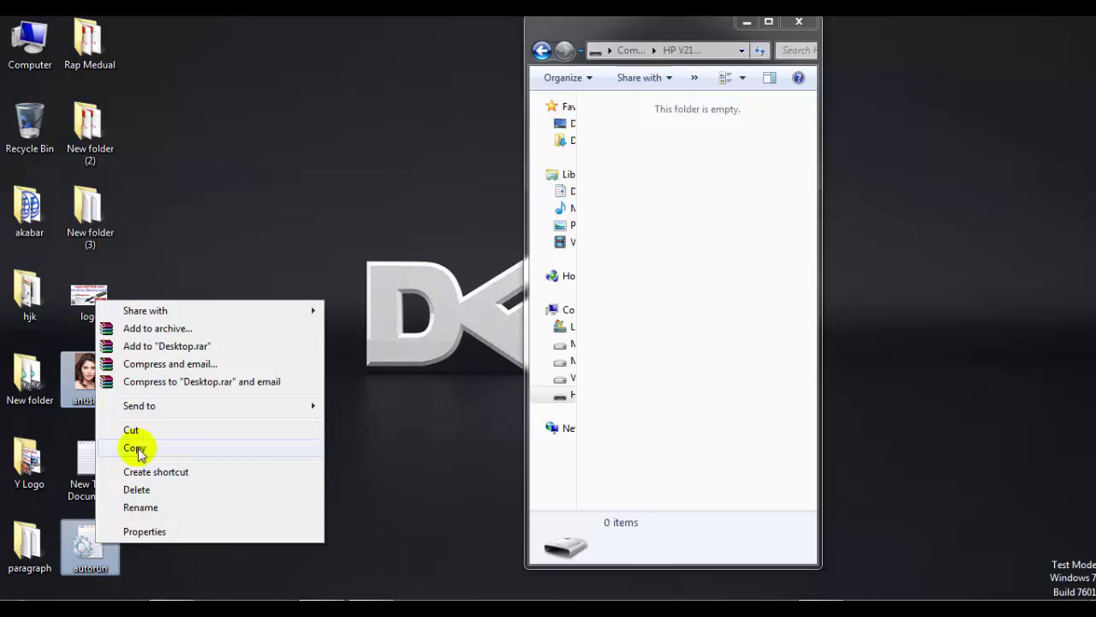
click(135, 447)
click(734, 351)
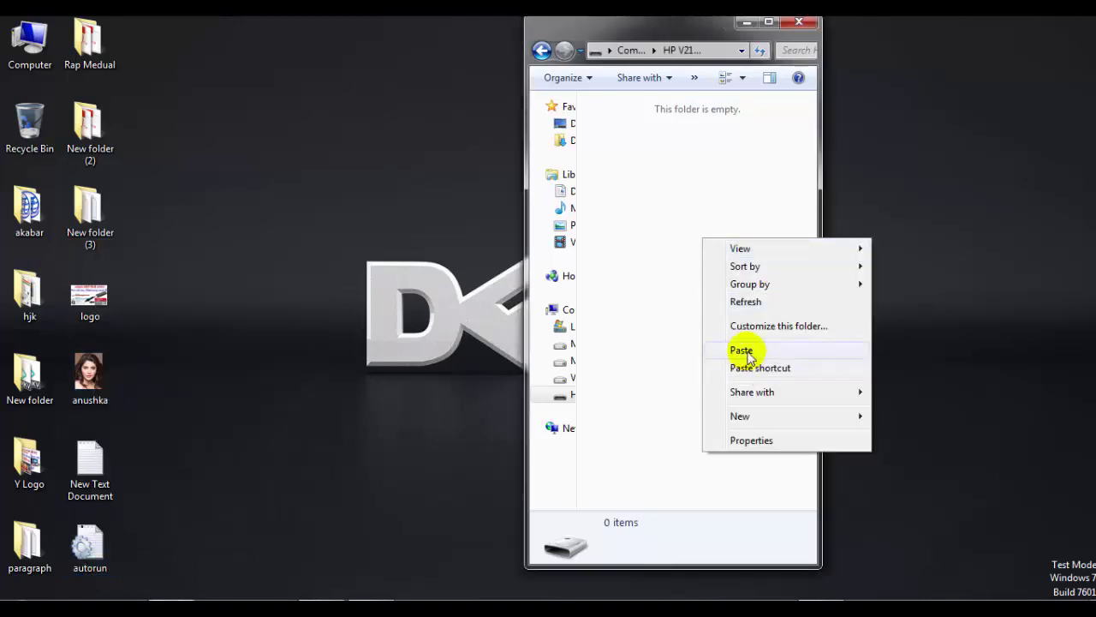
right_click(632, 317)
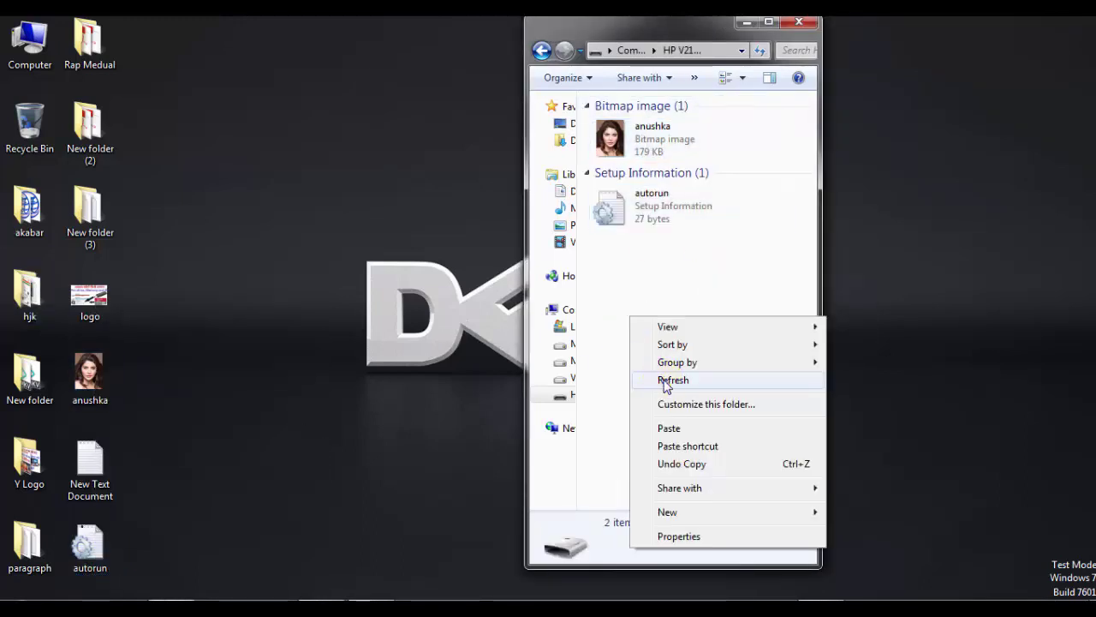
click(666, 381)
Return to the Computer drive list and refresh it while disconnecting and reconnecting the HP V215B drive
click(541, 51)
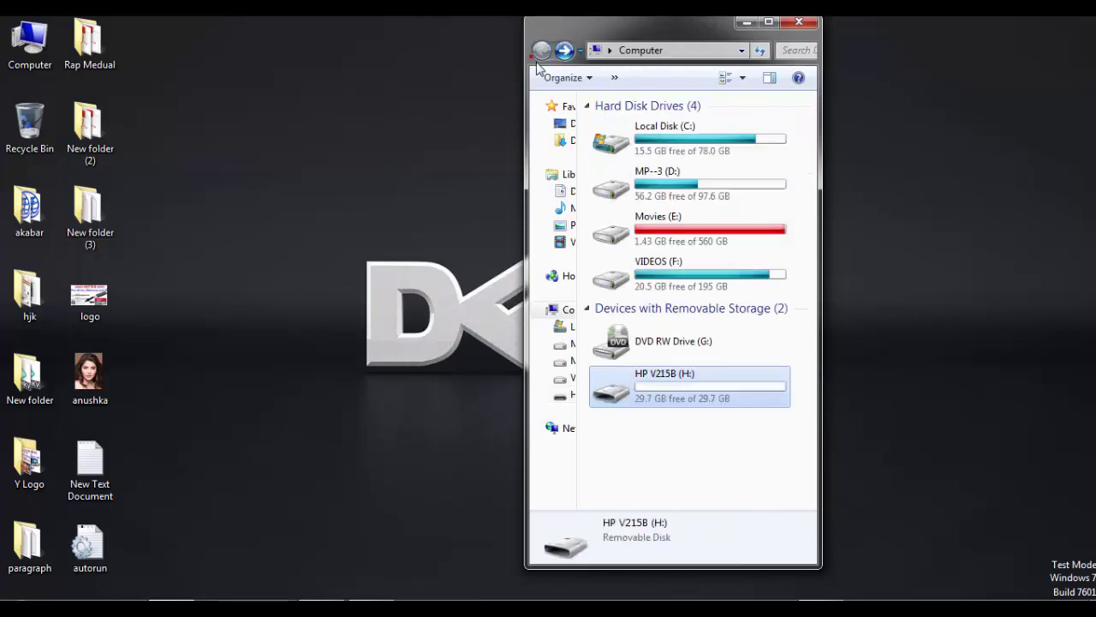
right_click(685, 501)
click(735, 360)
click(708, 490)
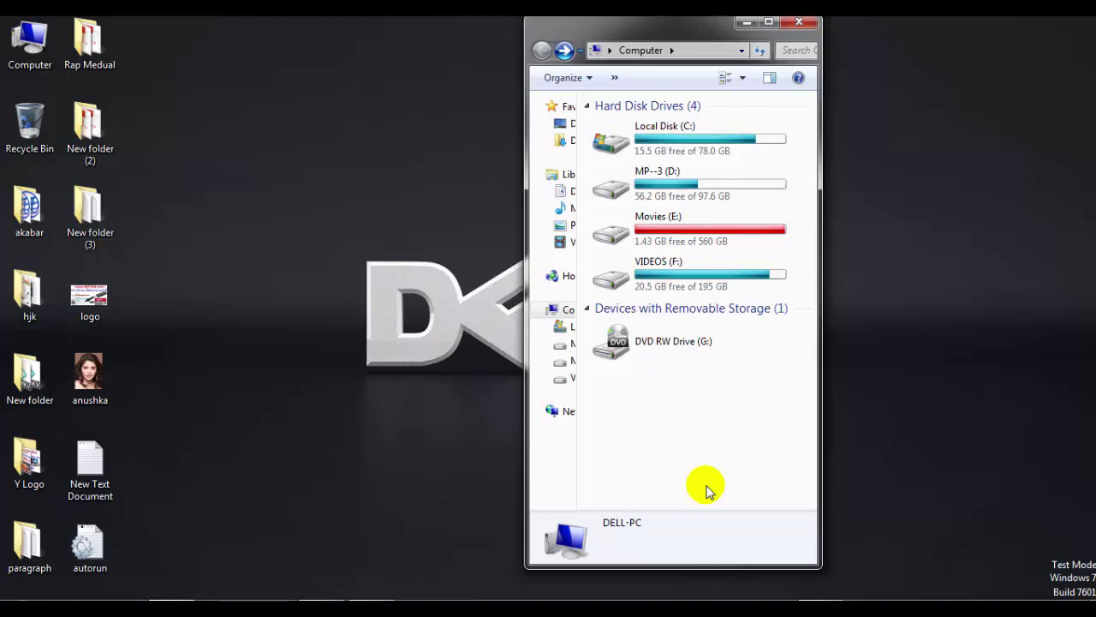
right_click(708, 492)
click(740, 364)
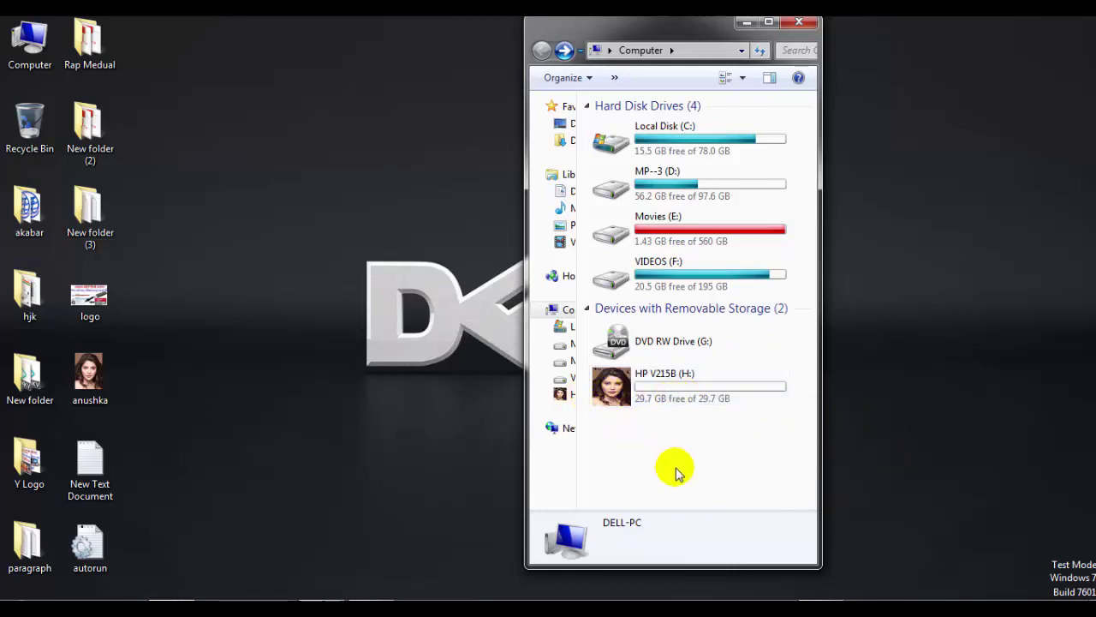
Open the reconnected HP V215B (H:) drive and close the AutoPlay window
click(662, 392)
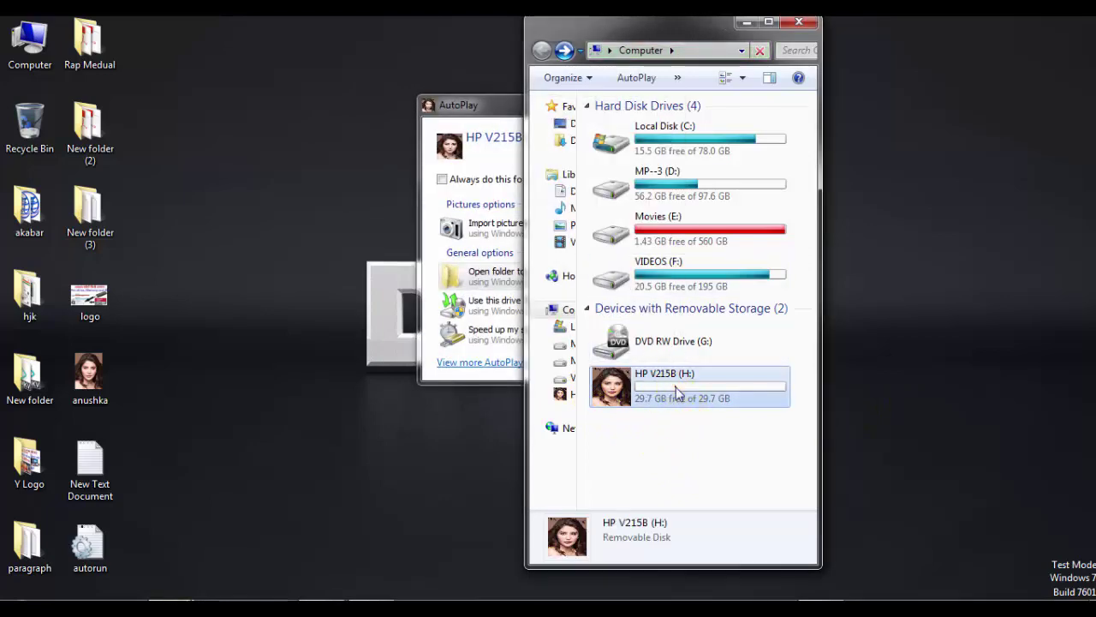
click(451, 115)
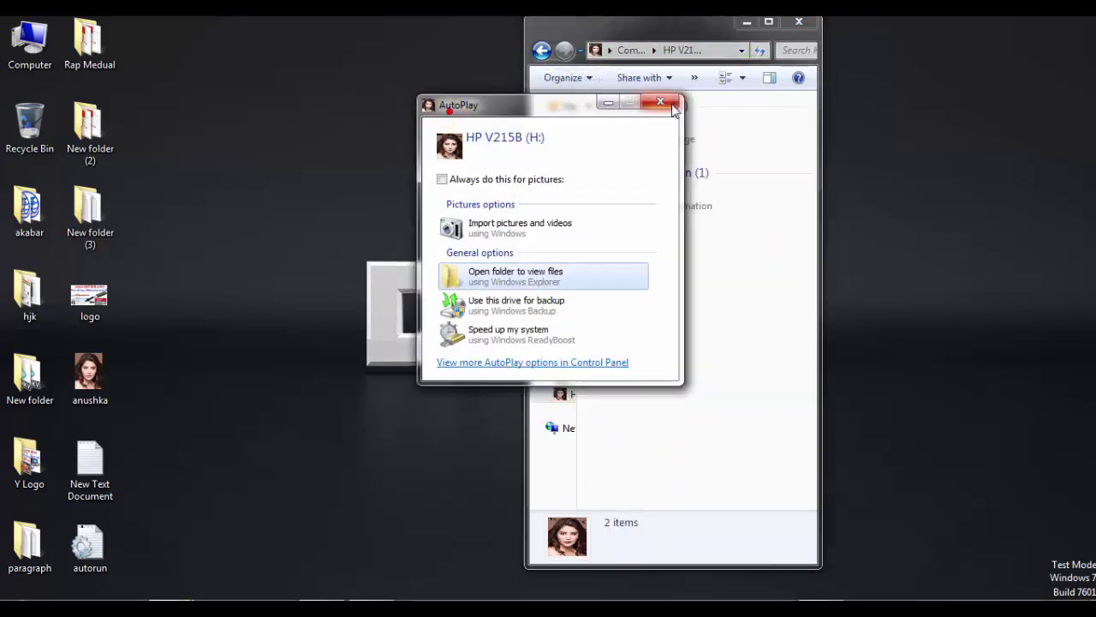
click(677, 106)
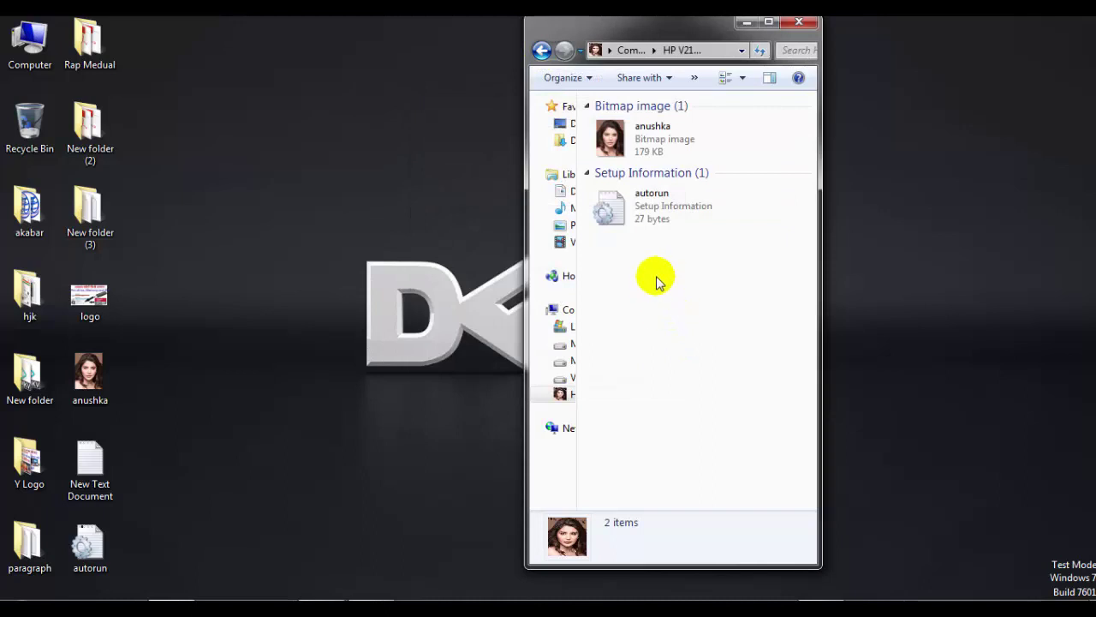
Select both the anushka and autorun files on the drive and apply the Hidden attribute to them
click(718, 147)
click(685, 210)
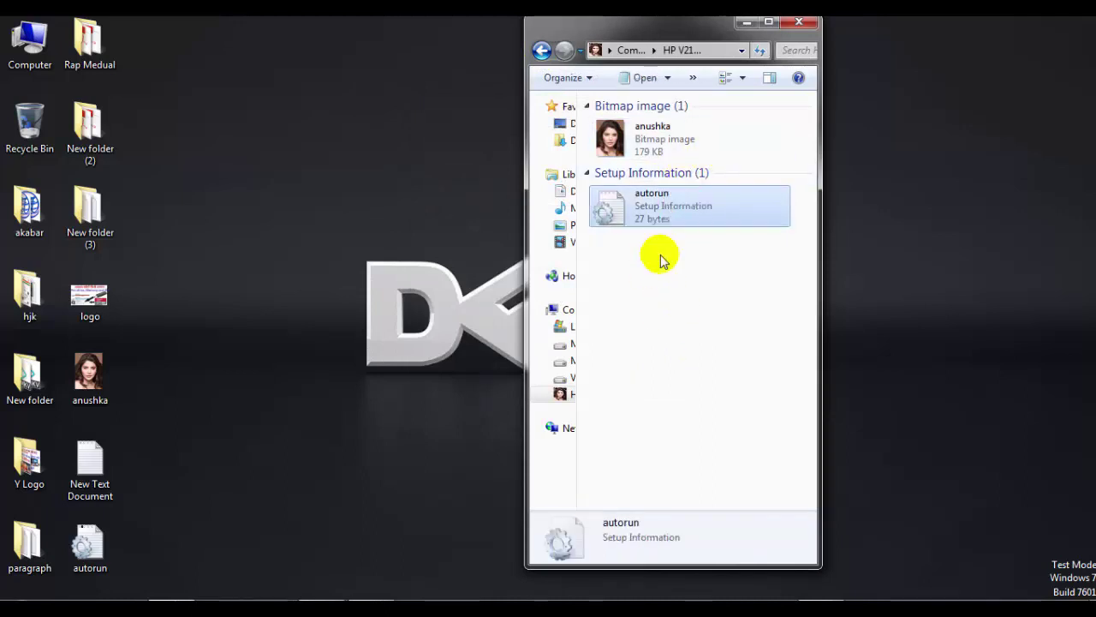
drag(656, 254, 654, 124)
right_click(654, 123)
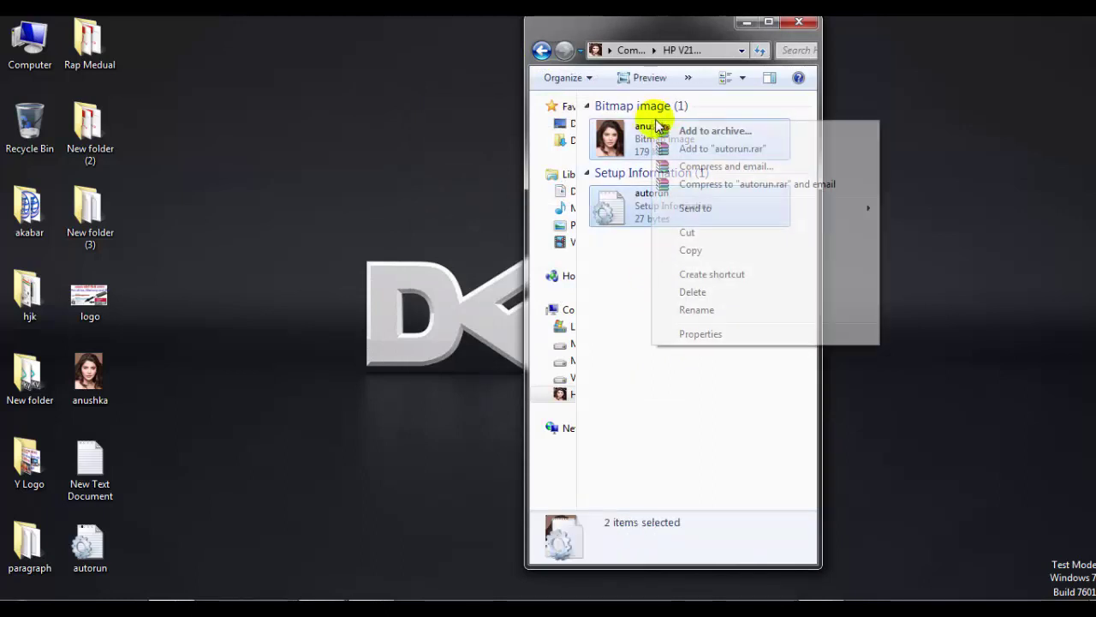
click(701, 333)
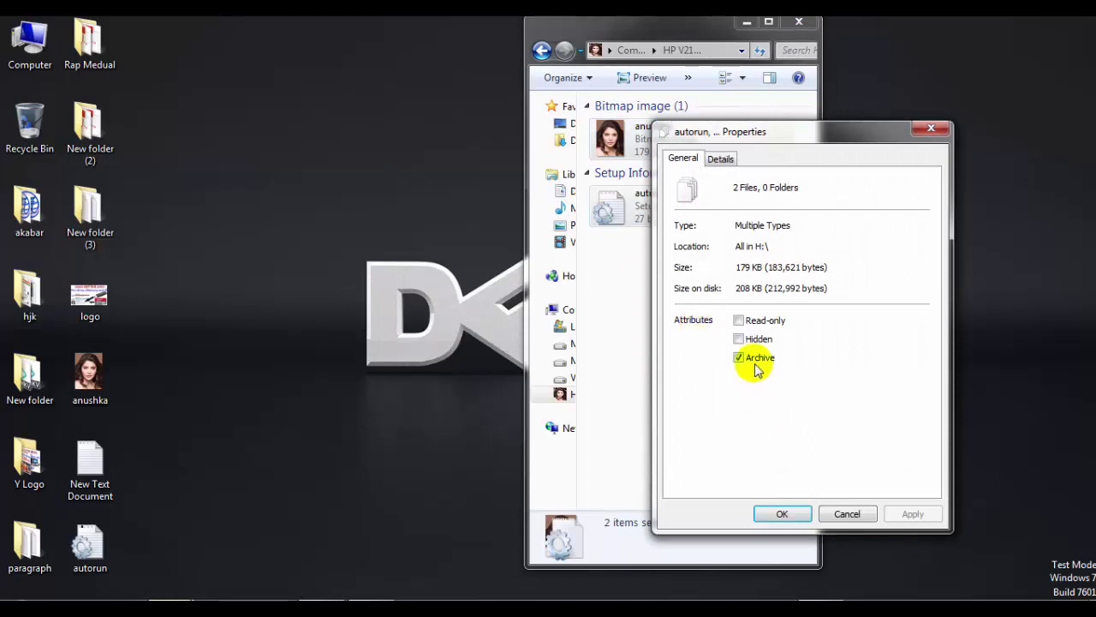
click(739, 340)
click(913, 514)
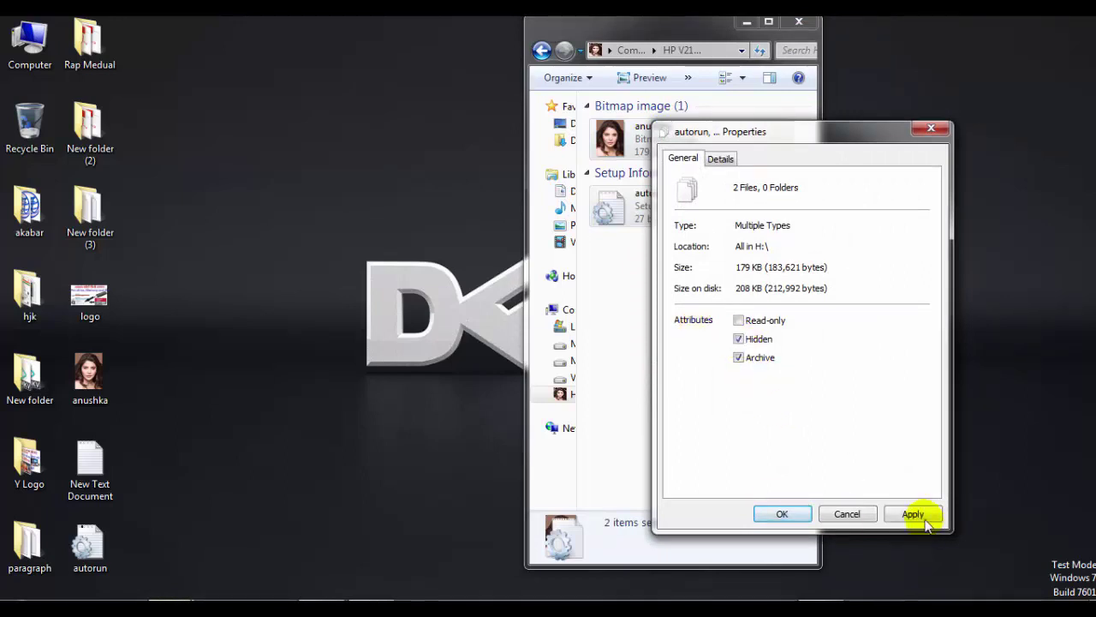
click(780, 514)
Refresh the drive's folder and go back to the Computer drive list to check the drive's icon
right_click(668, 232)
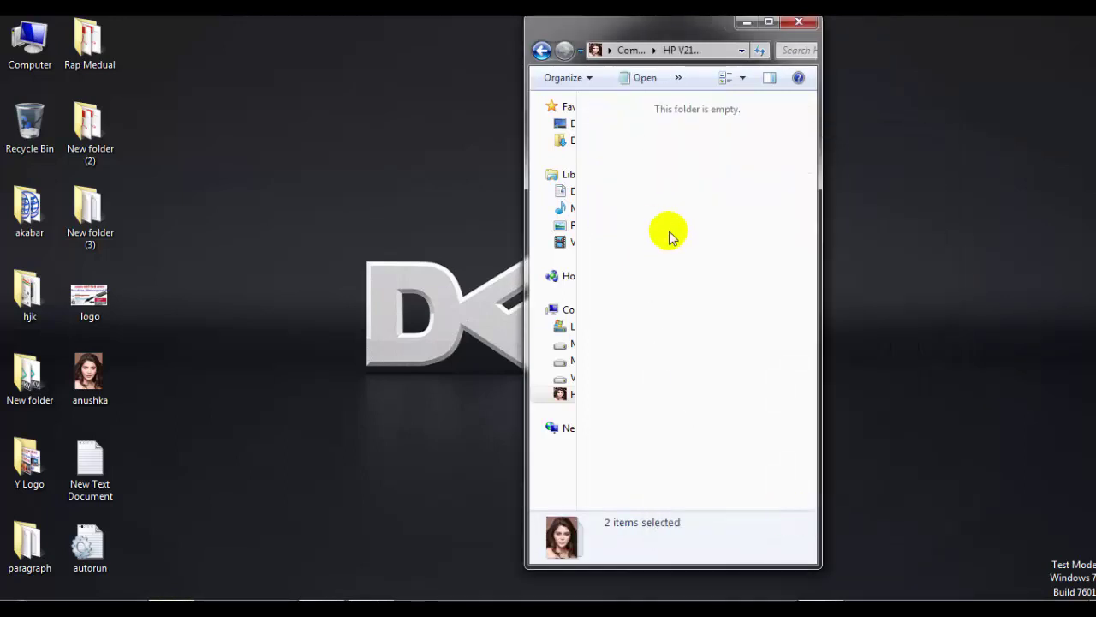
click(715, 298)
click(542, 49)
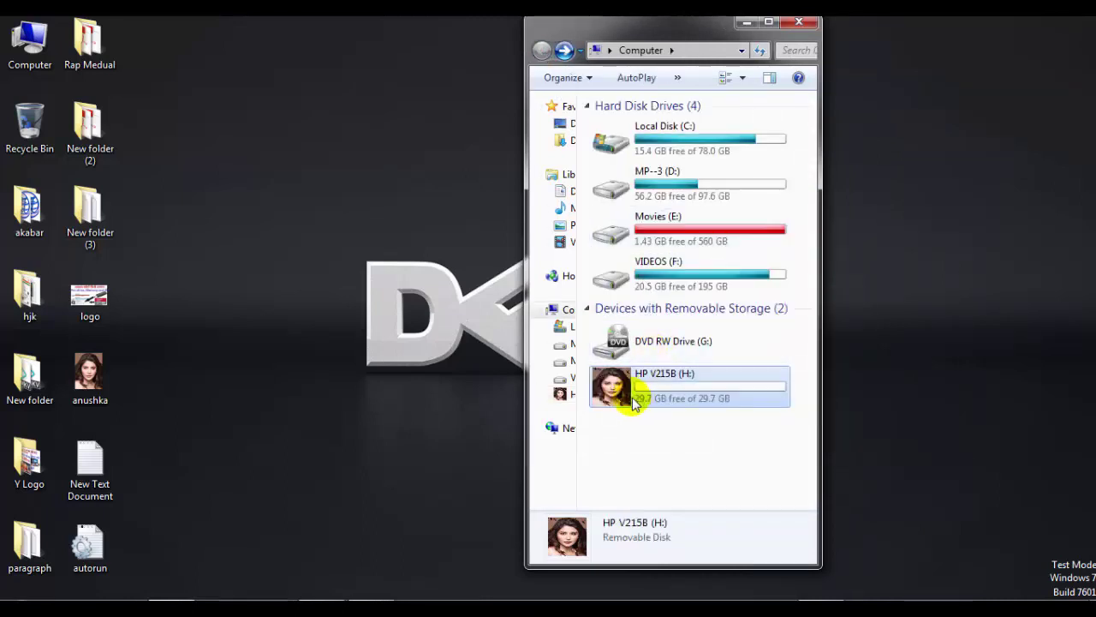